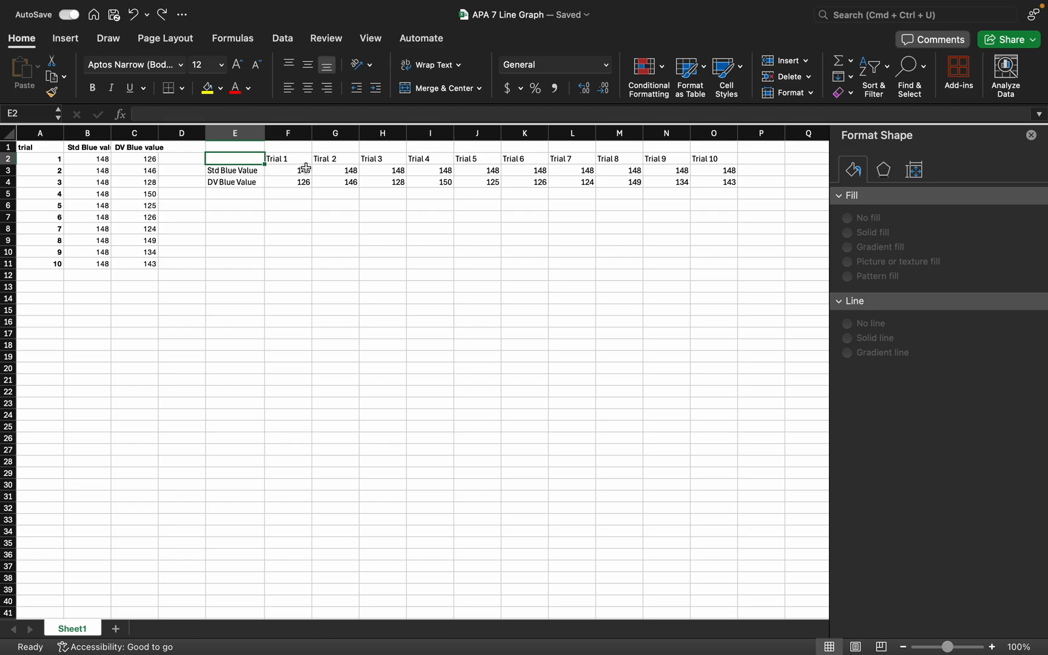
left_click(299, 214)
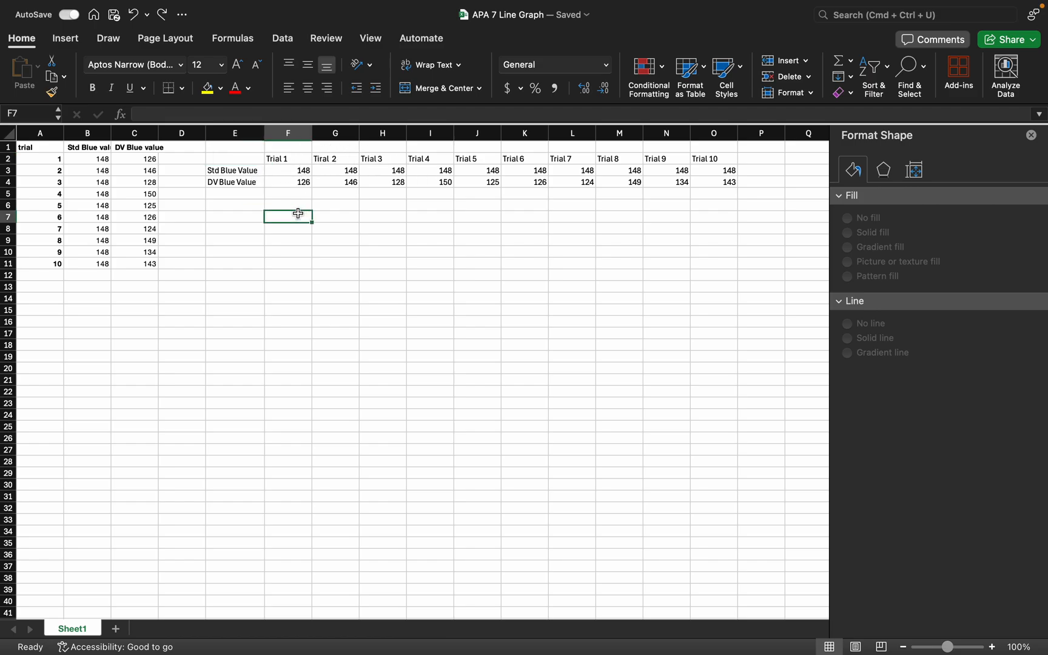
left_click(257, 161)
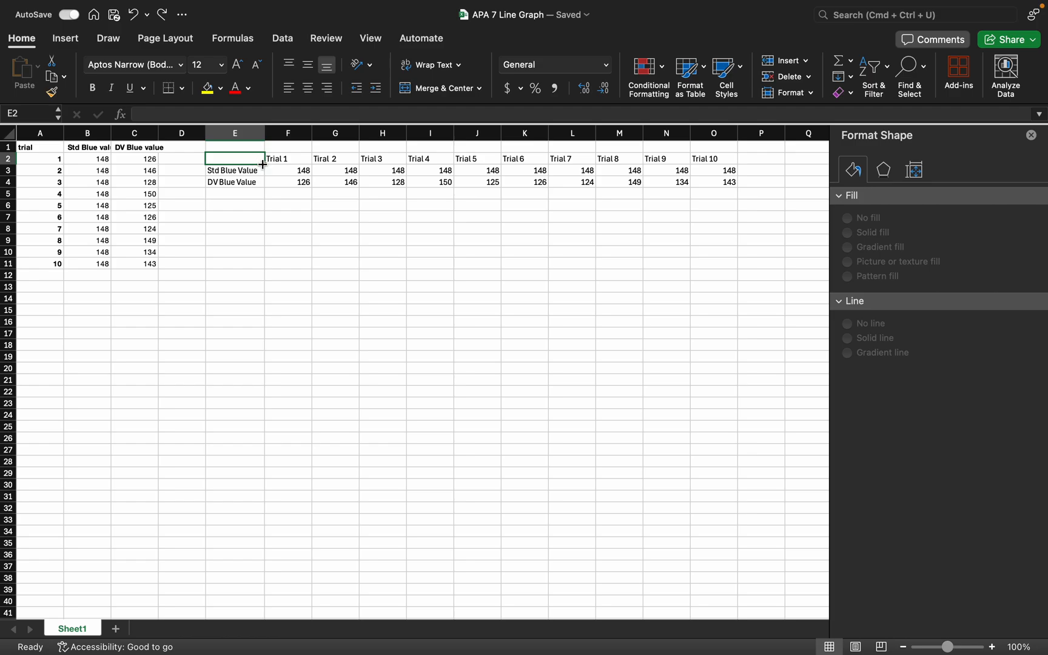
mouse_move(262, 164)
left_mouse_down()
mouse_move(410, 189)
mouse_move(261, 164)
left_mouse_up()
left_click(285, 193)
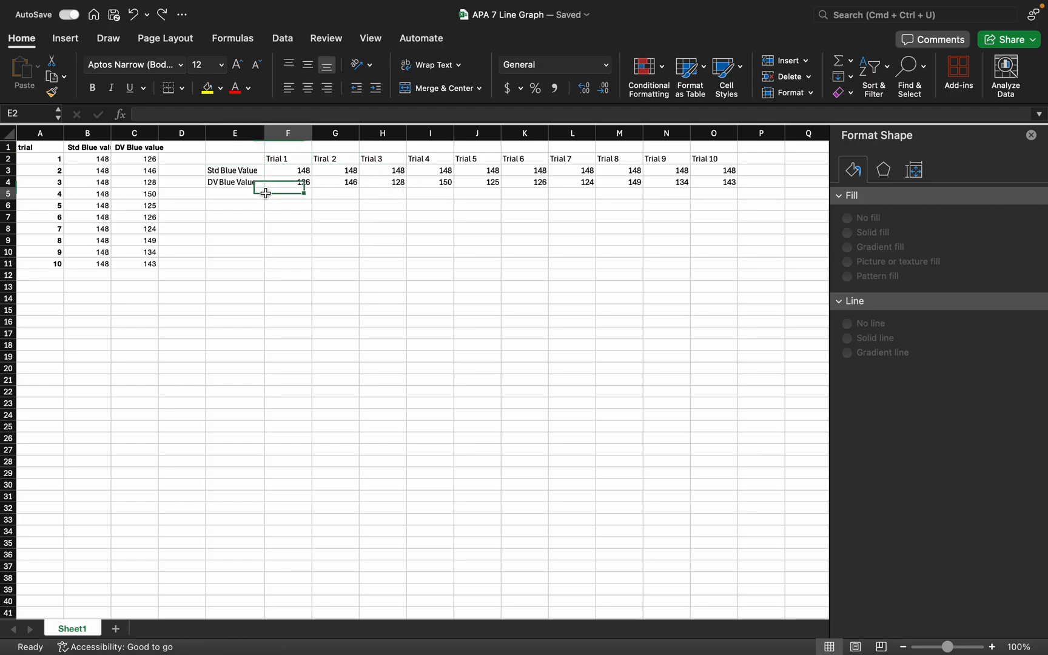
Insert a 2-D line chart with markers from the trial data in E2:O4
left_click(252, 160)
left_click_drag(252, 160, 697, 186)
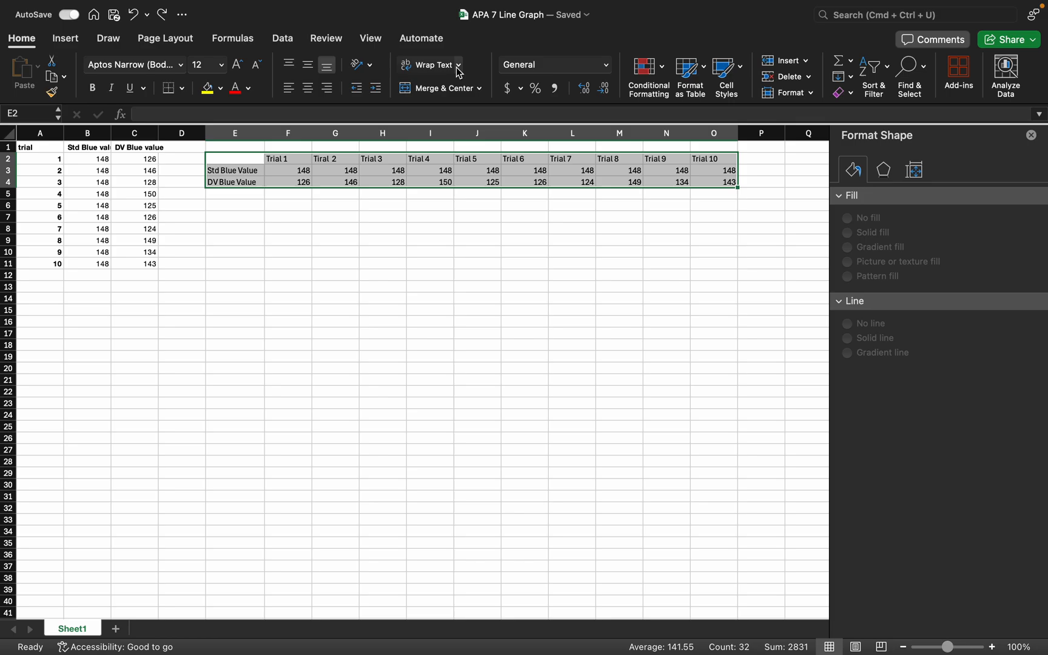
left_click(67, 40)
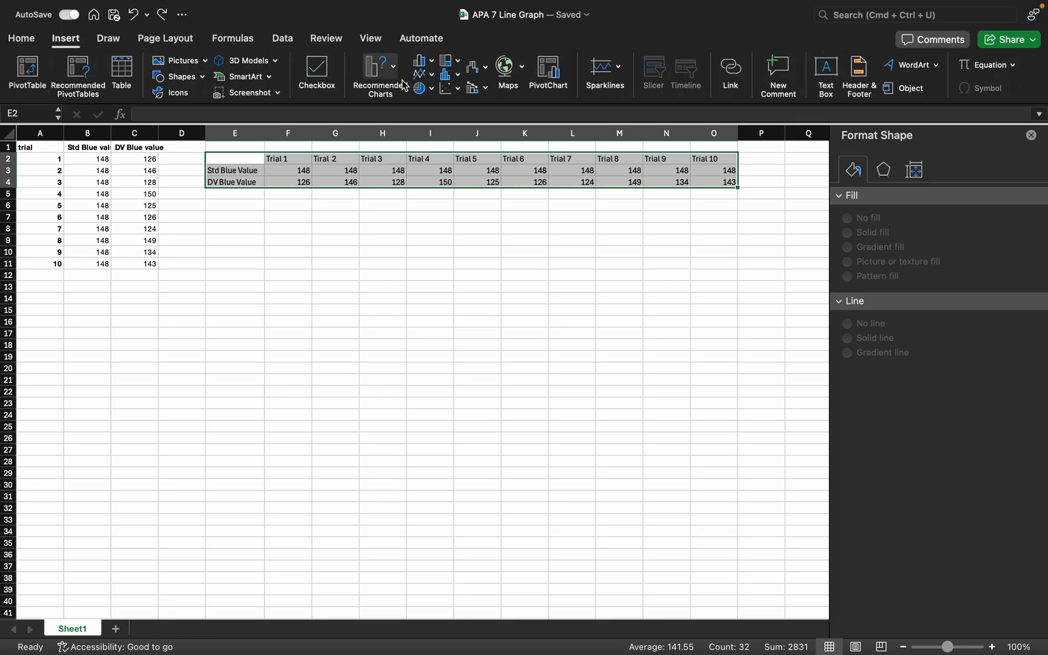
left_click(423, 74)
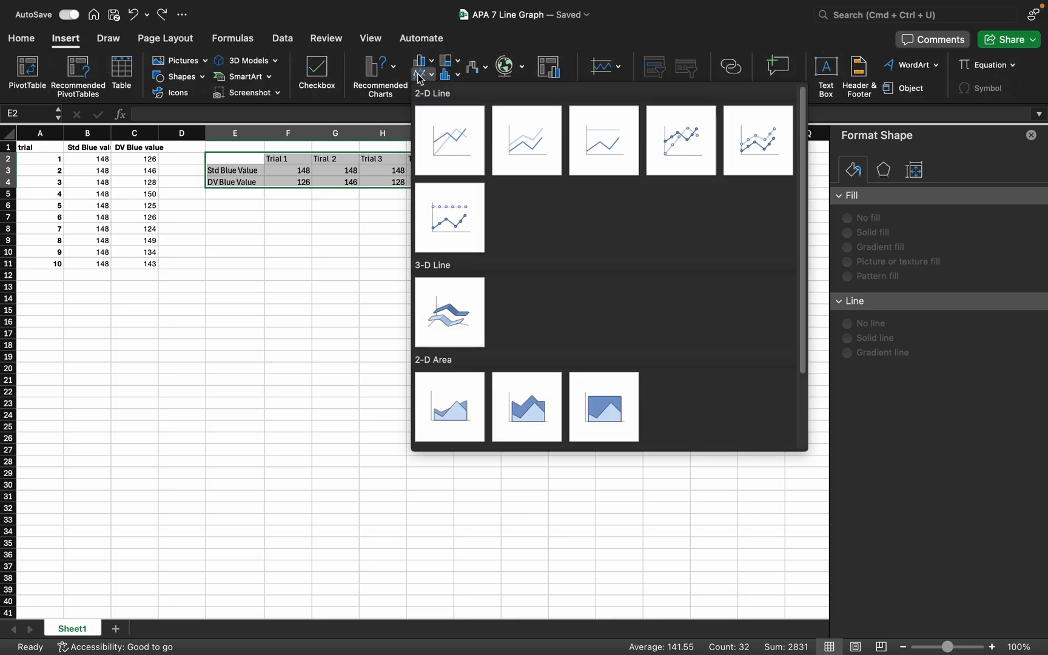
left_click(671, 141)
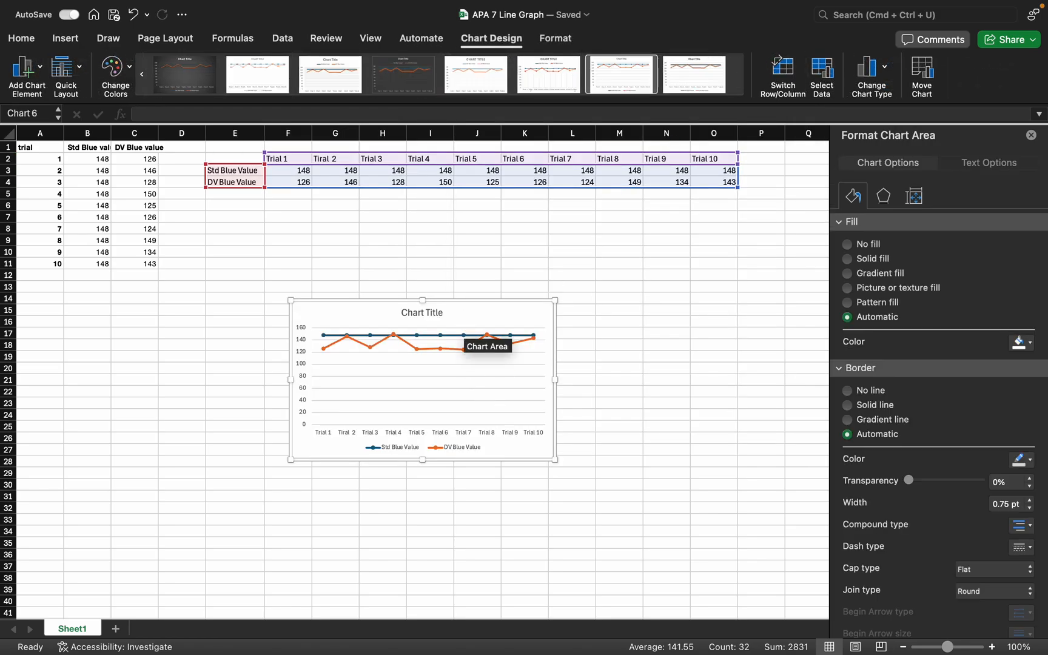
Move the chart just below the E2:O4 data table and enlarge it to about 7.4" wide by 4.8" high
left_click_drag(464, 314, 489, 229)
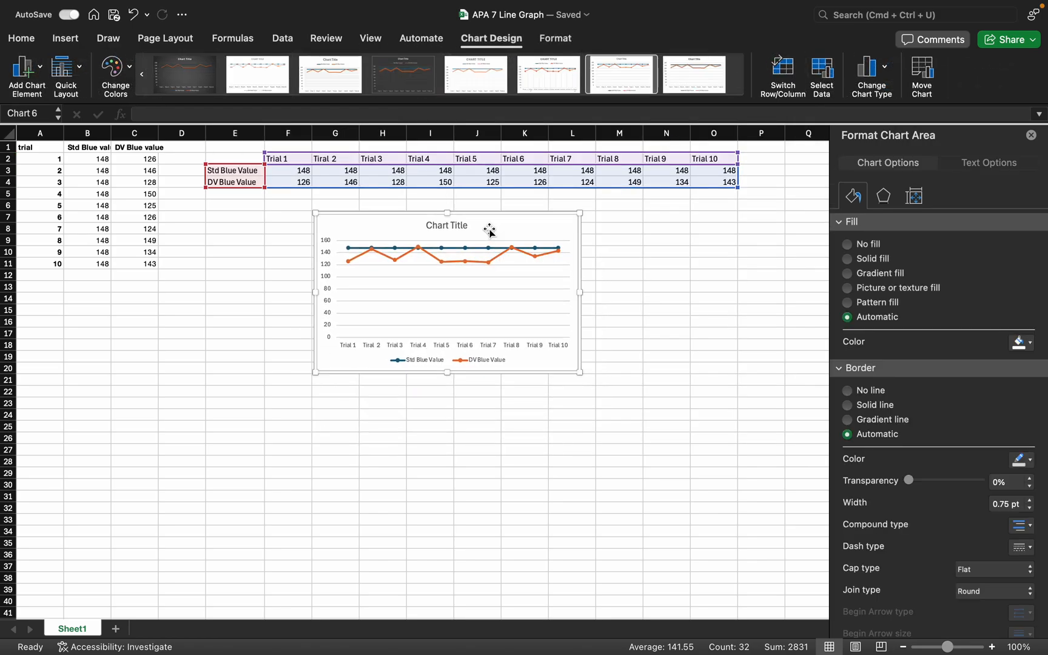
left_click_drag(580, 374, 705, 469)
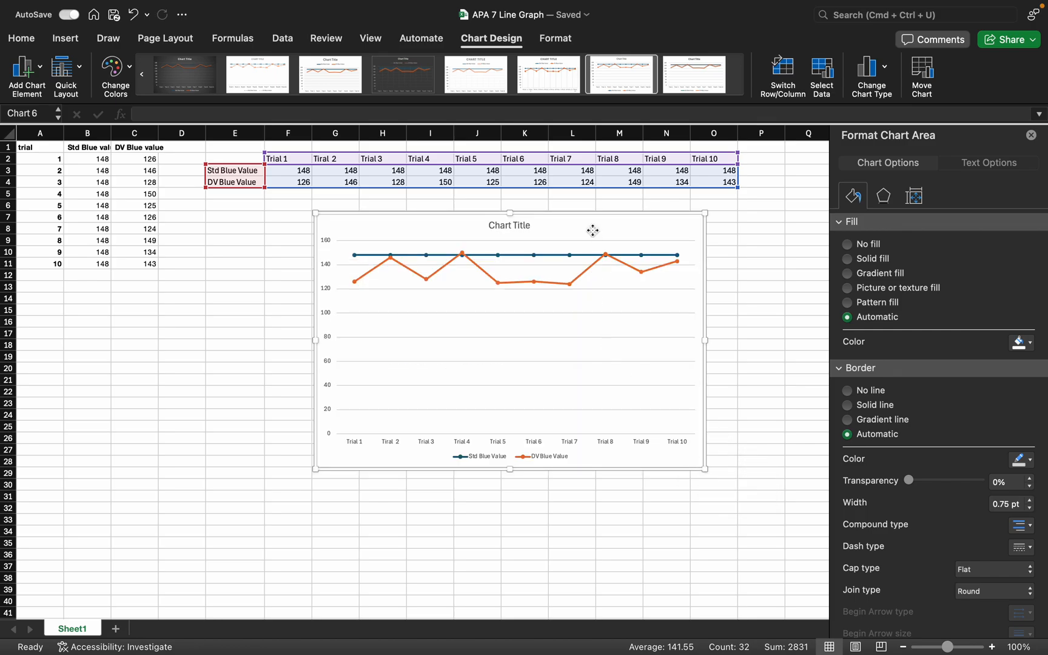
left_click_drag(592, 231, 578, 223)
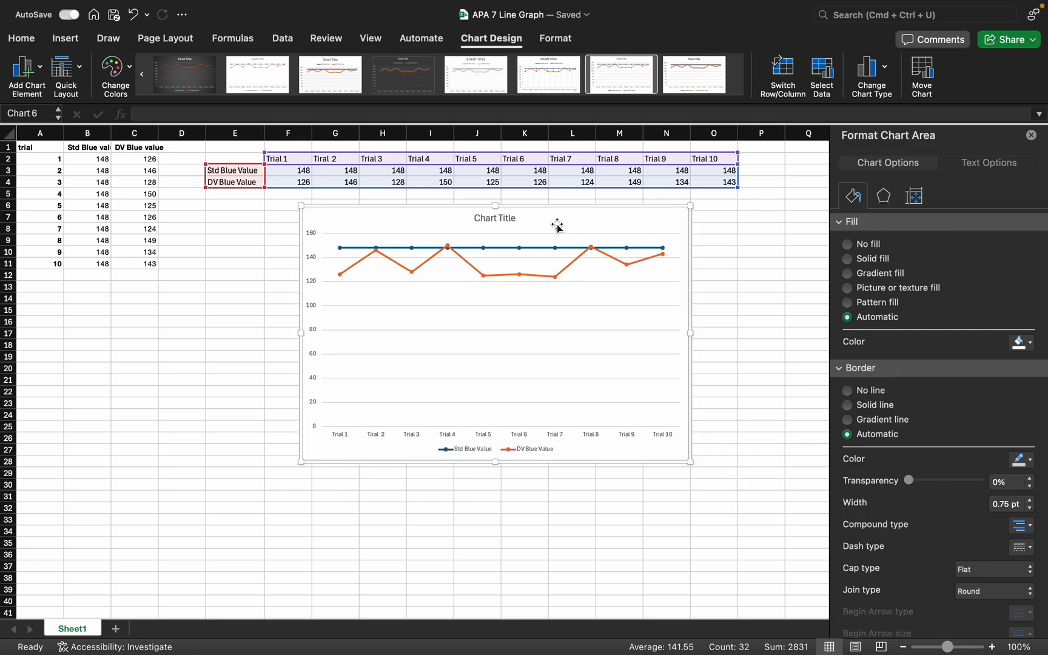
Delete the chart title and the horizontal major gridlines from the line chart
left_click(507, 219)
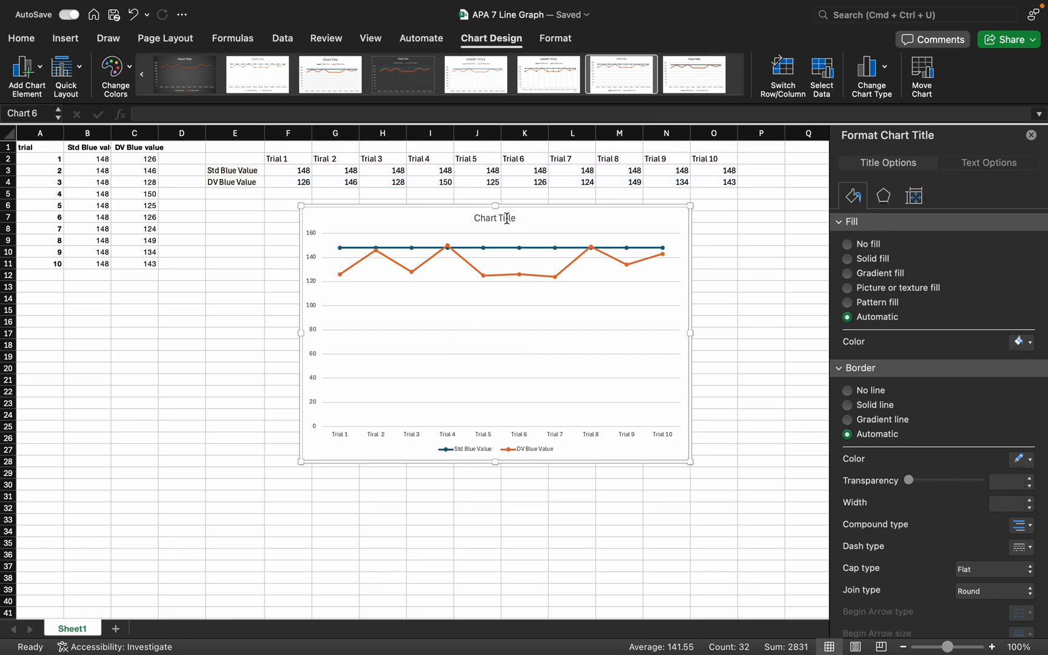
key("Delete")
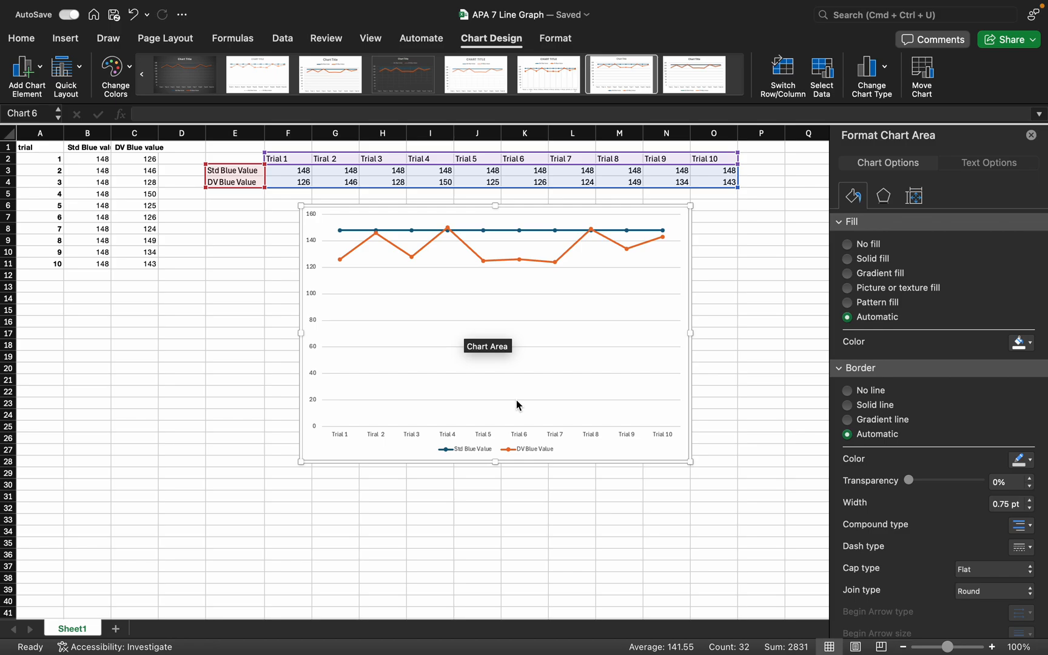
left_click(557, 401)
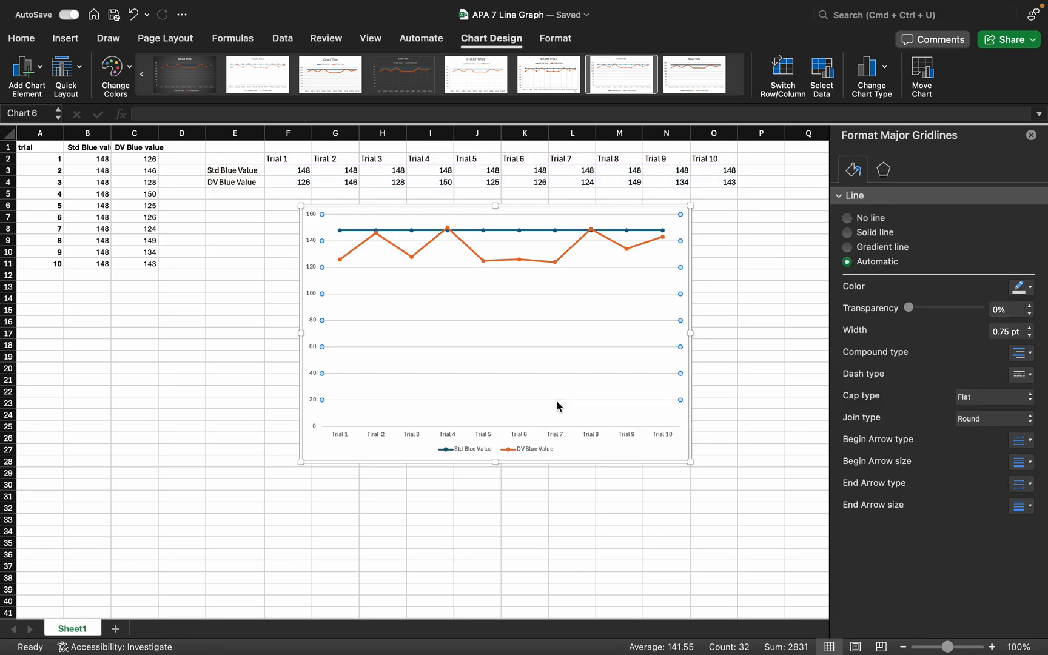
key("Escape")
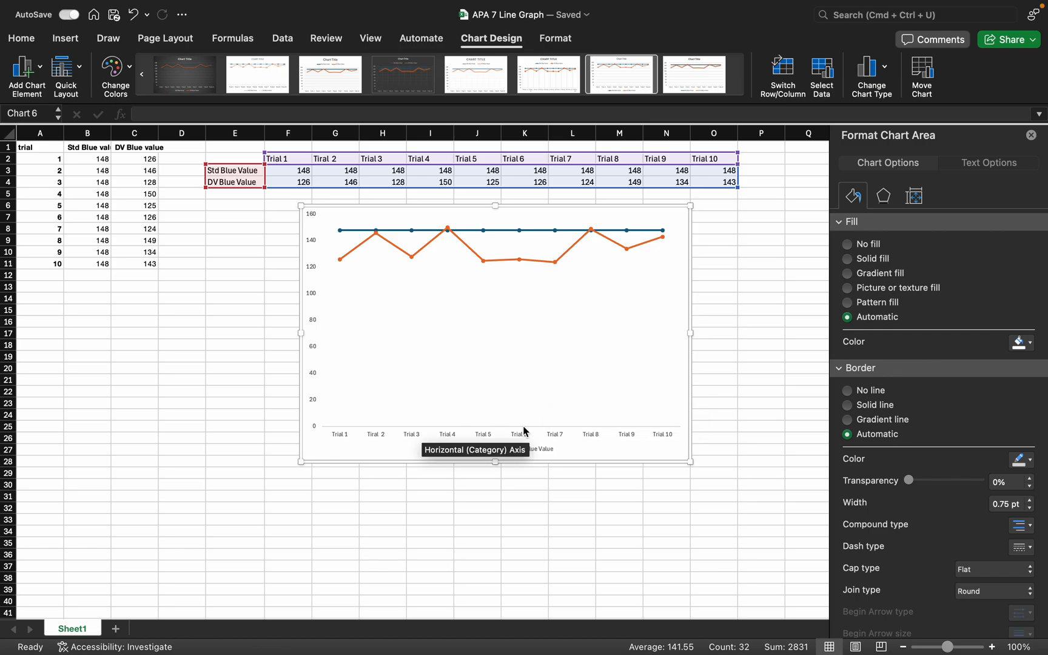
left_click(515, 485)
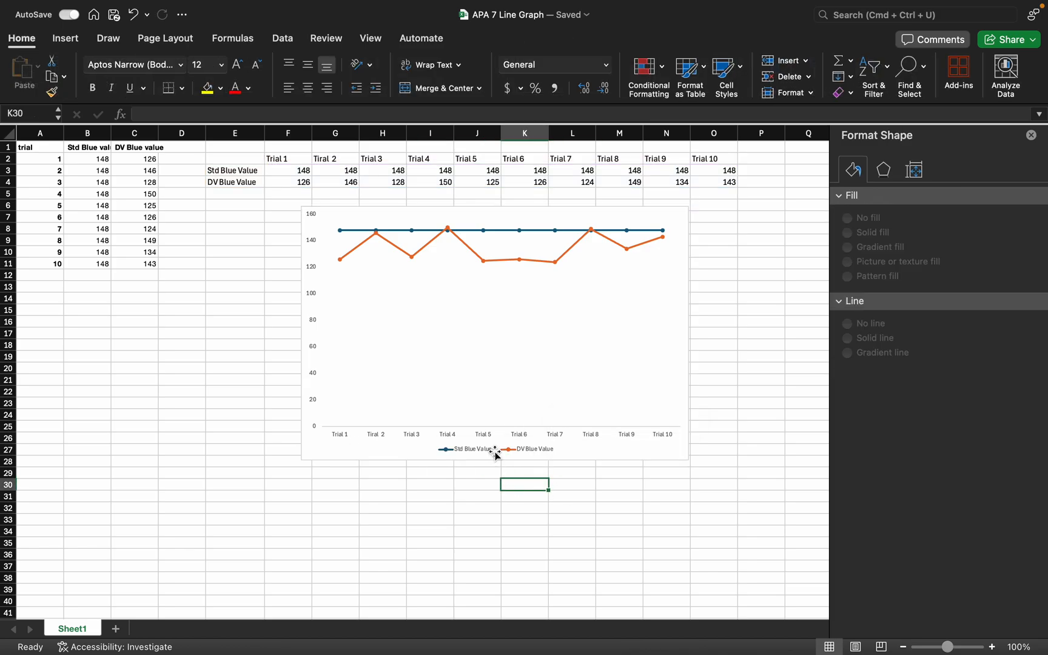
Move the legend inside the plot area, into the empty space under the lines above Trials 8 to 10, with its entries stacked
left_click(494, 448)
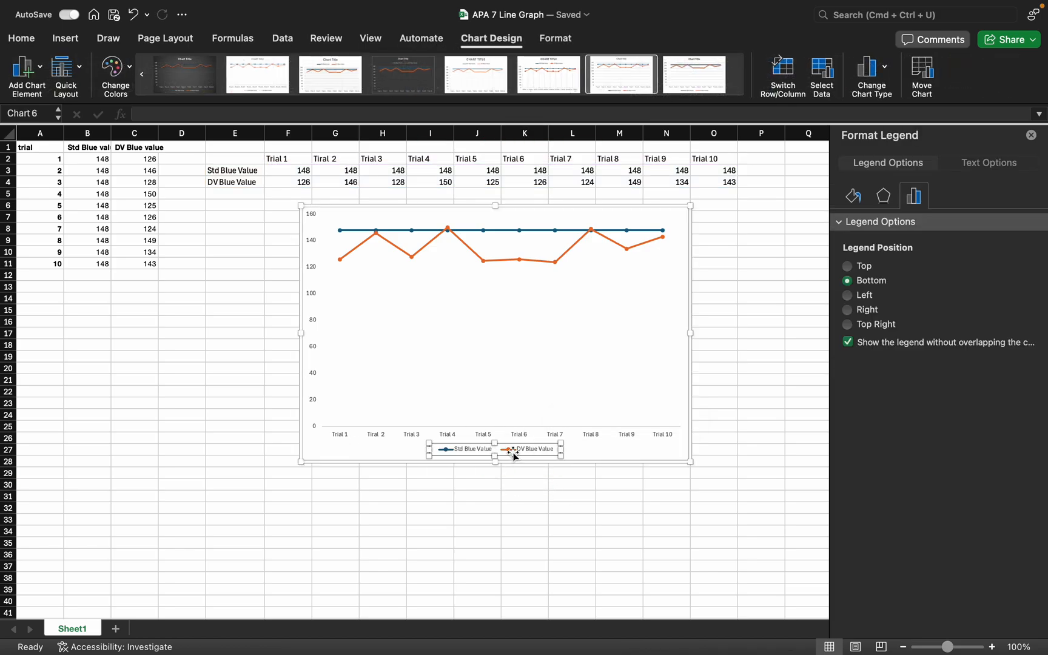
left_click_drag(512, 451, 639, 393)
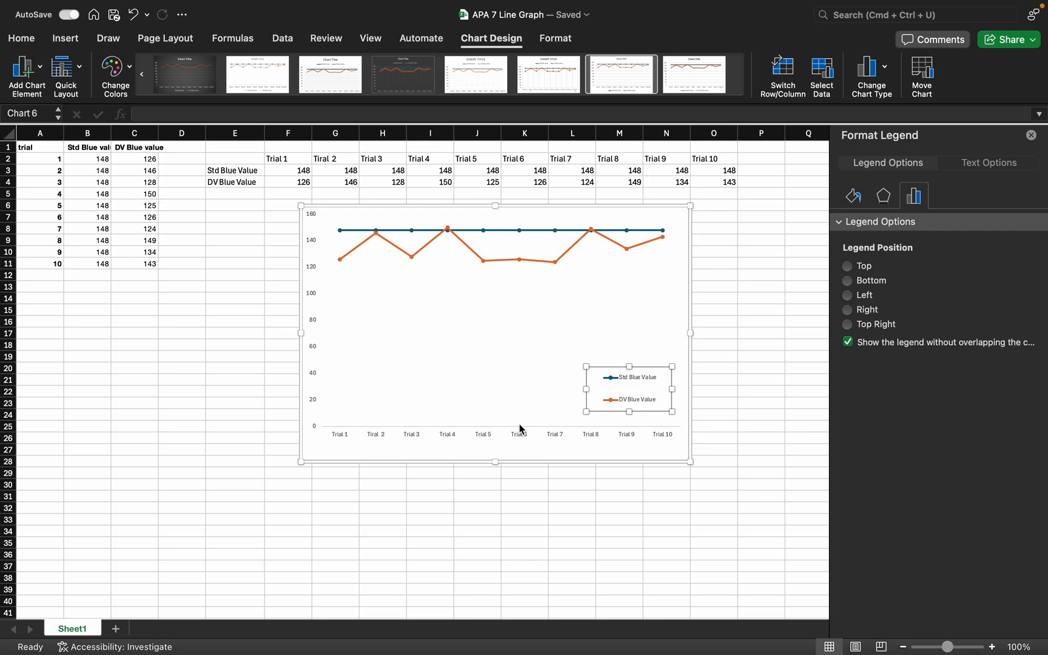
Format the chart's horizontal category axis with a solid black line
left_click(451, 434)
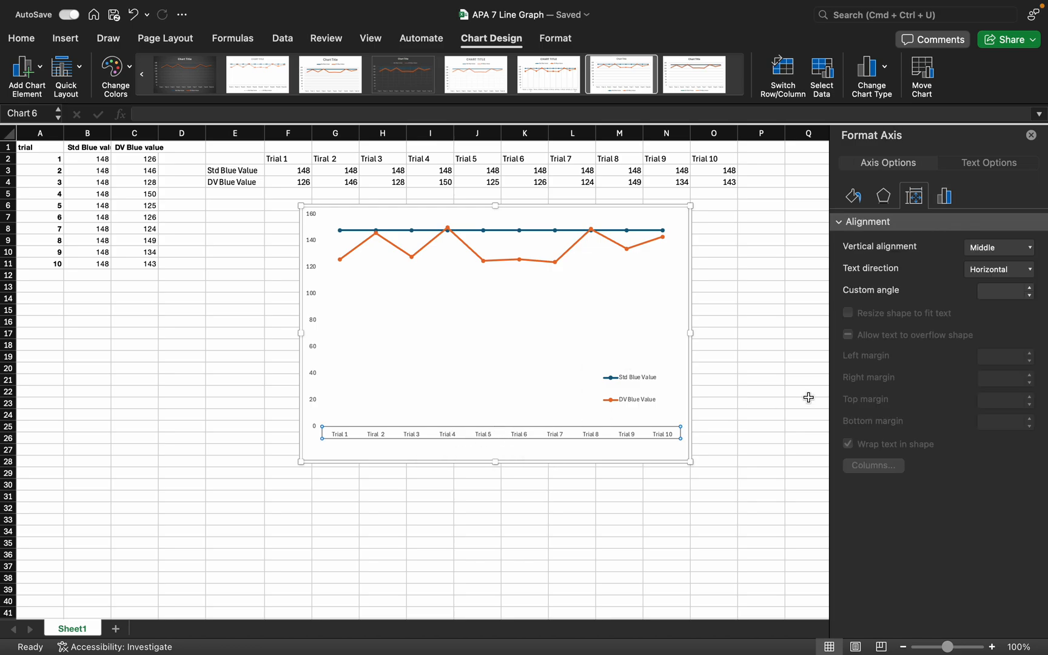
left_click(849, 201)
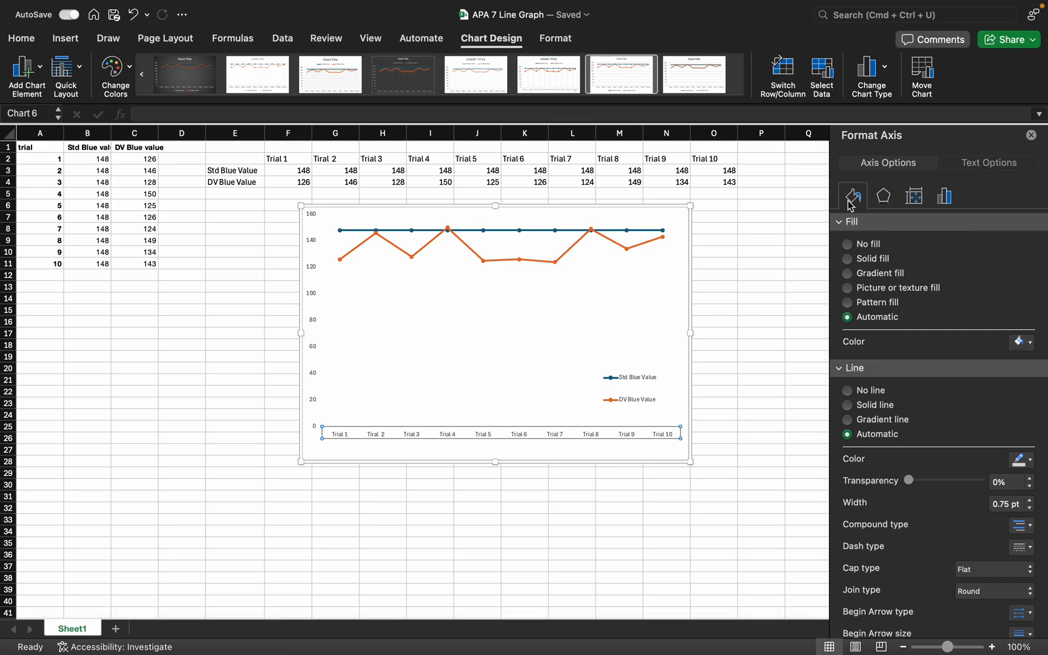
scroll(917, 329, "down", 2)
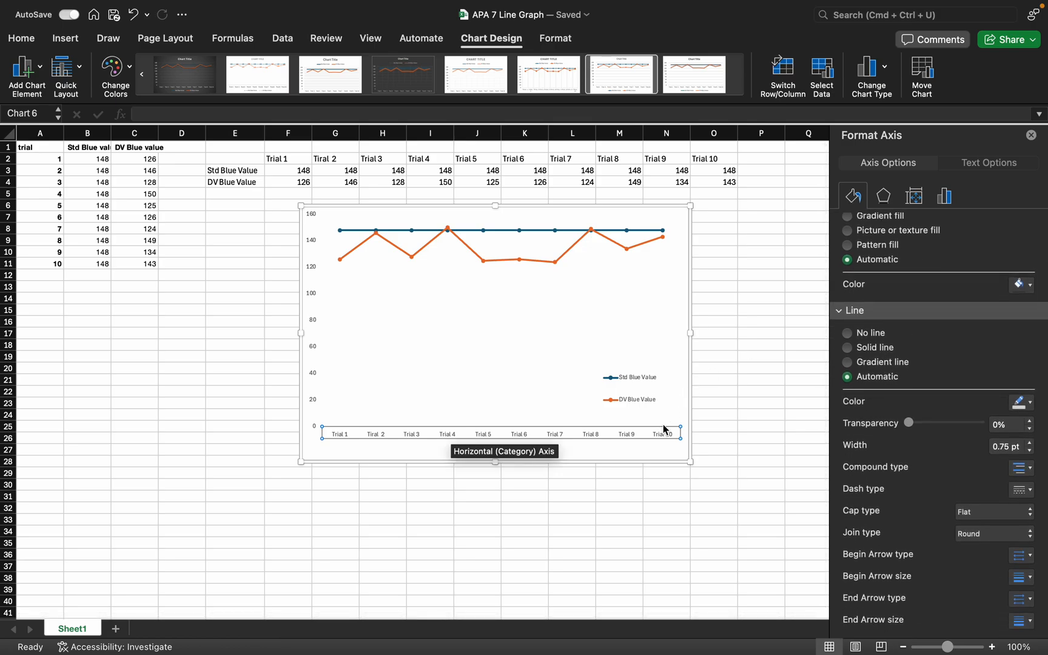
left_click(1029, 403)
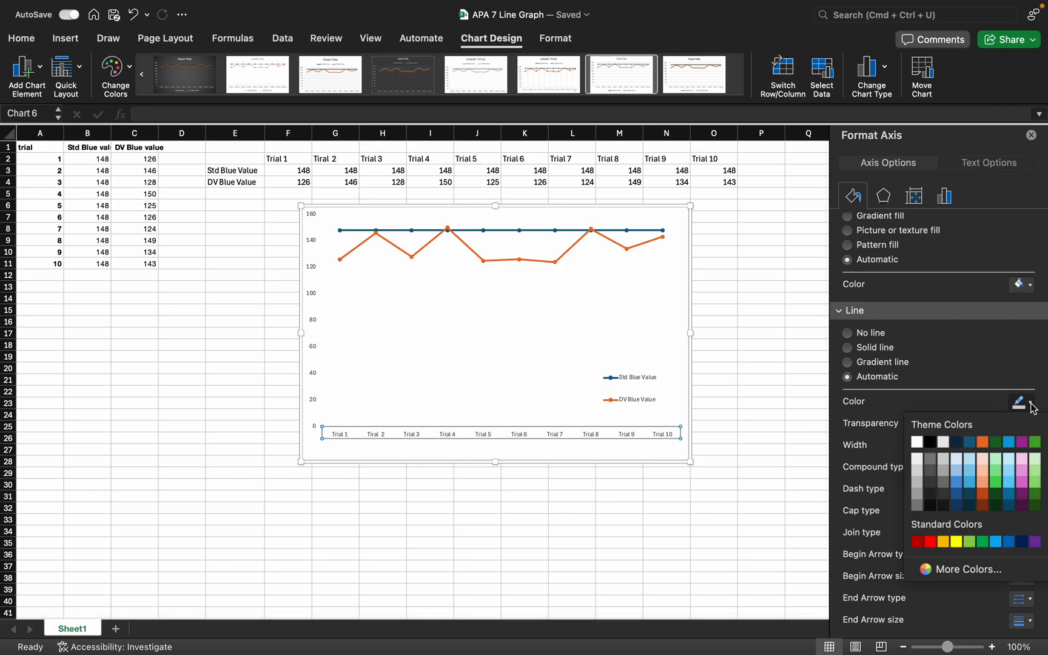
left_click(930, 443)
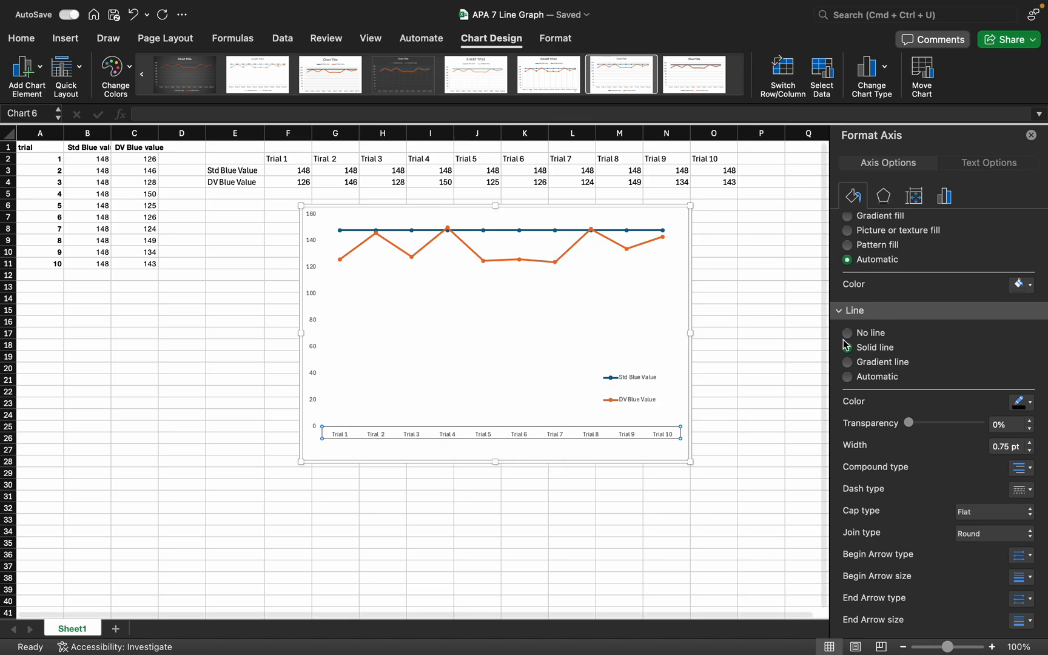
scroll(959, 346, "down", 2)
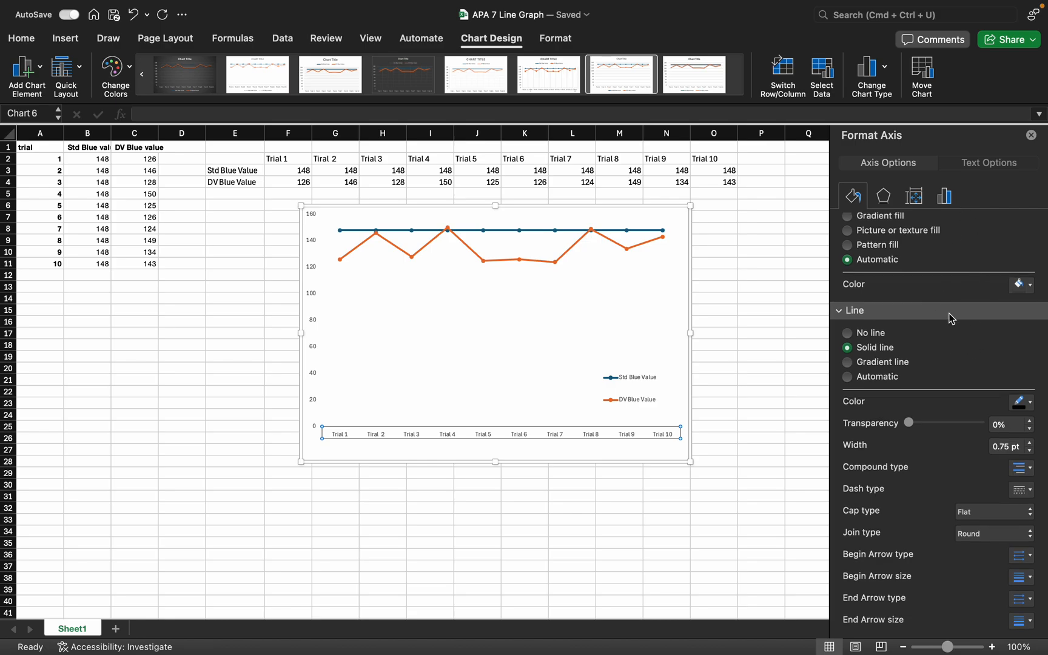
Set the horizontal axis's major tick marks to Outside
left_click(944, 197)
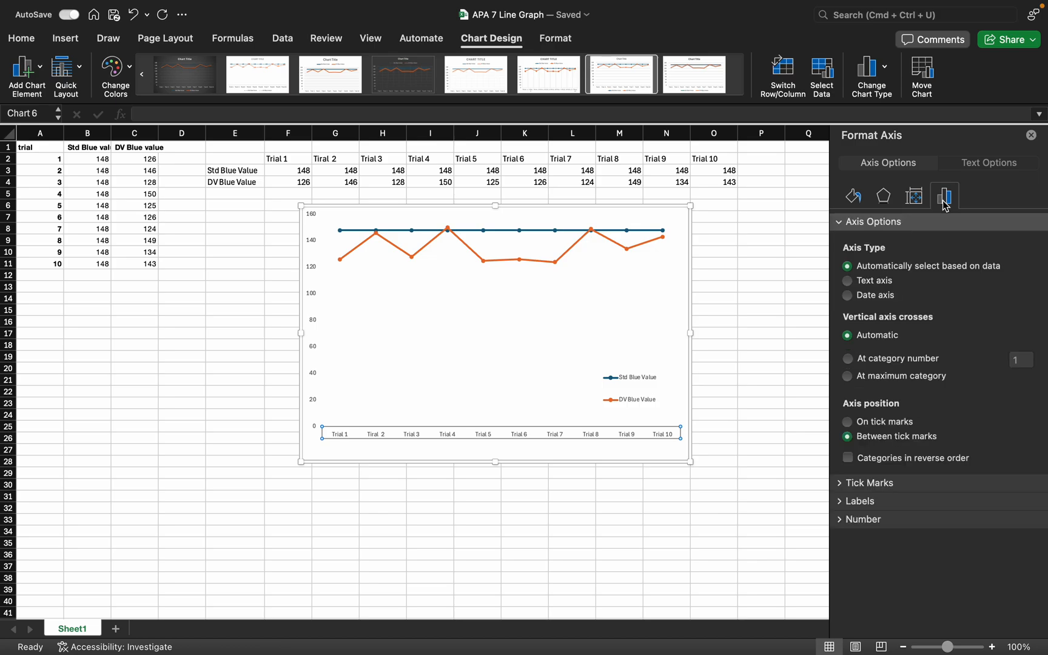
left_click(912, 481)
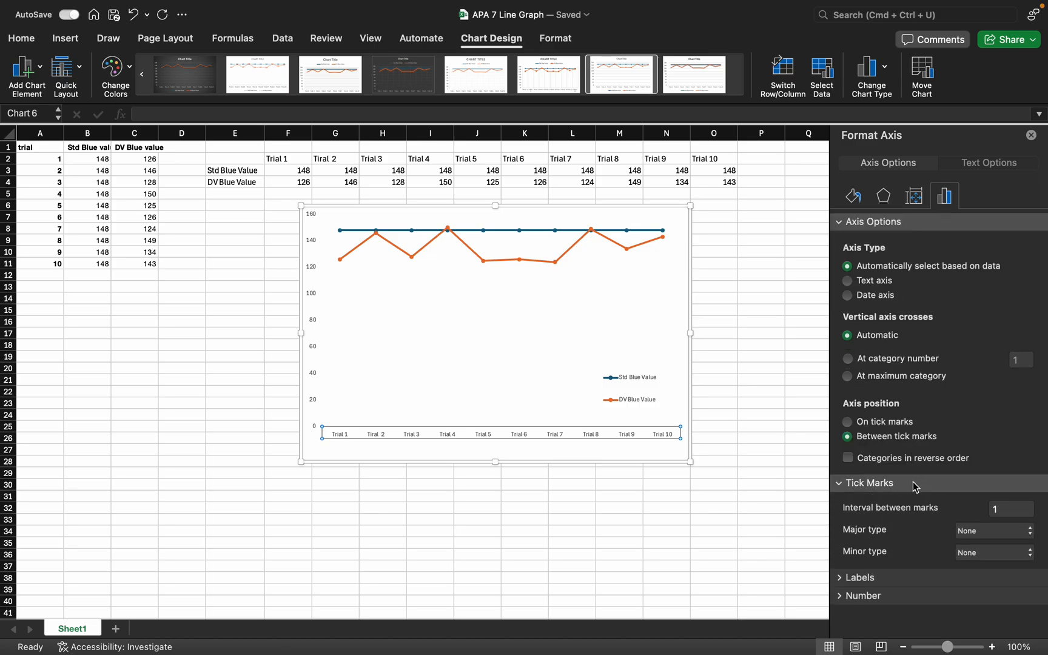
left_click(980, 537)
left_click(1007, 571)
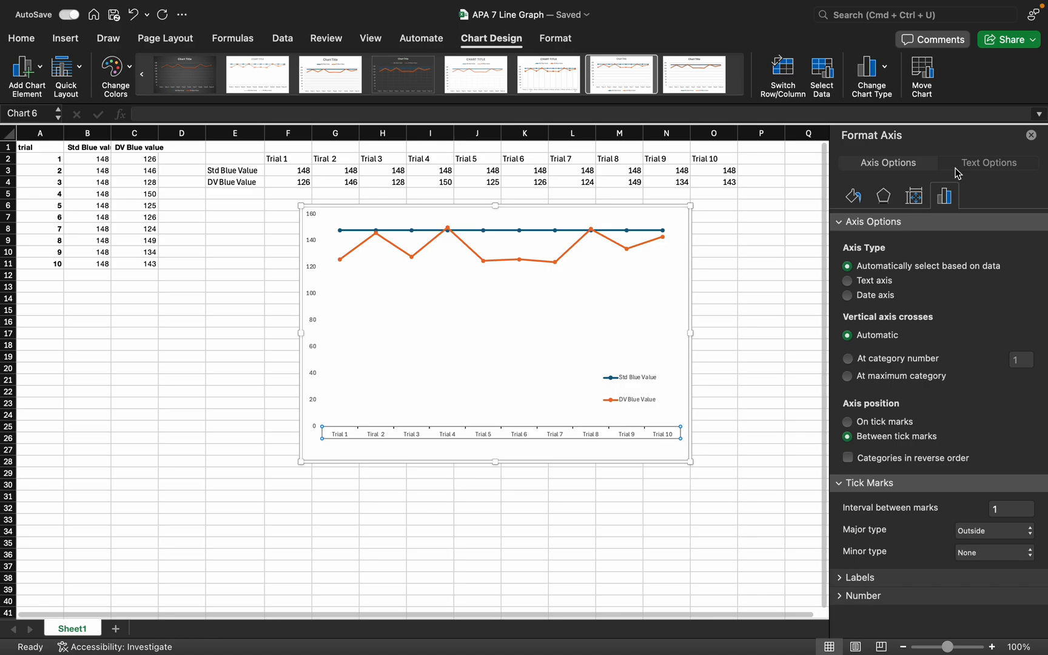
left_click(974, 166)
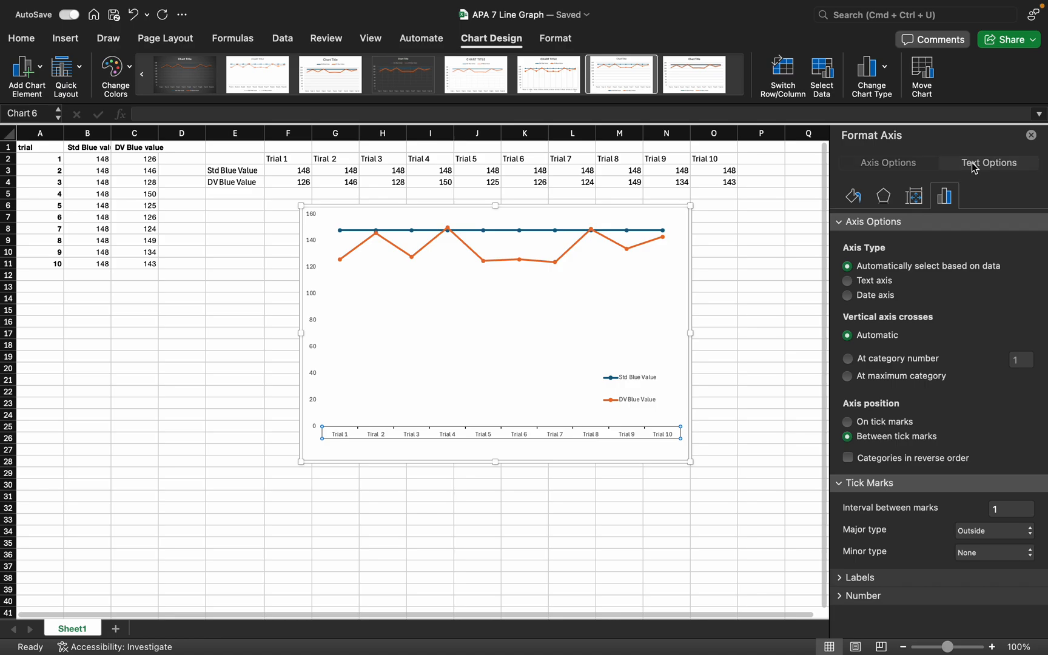
left_click(916, 163)
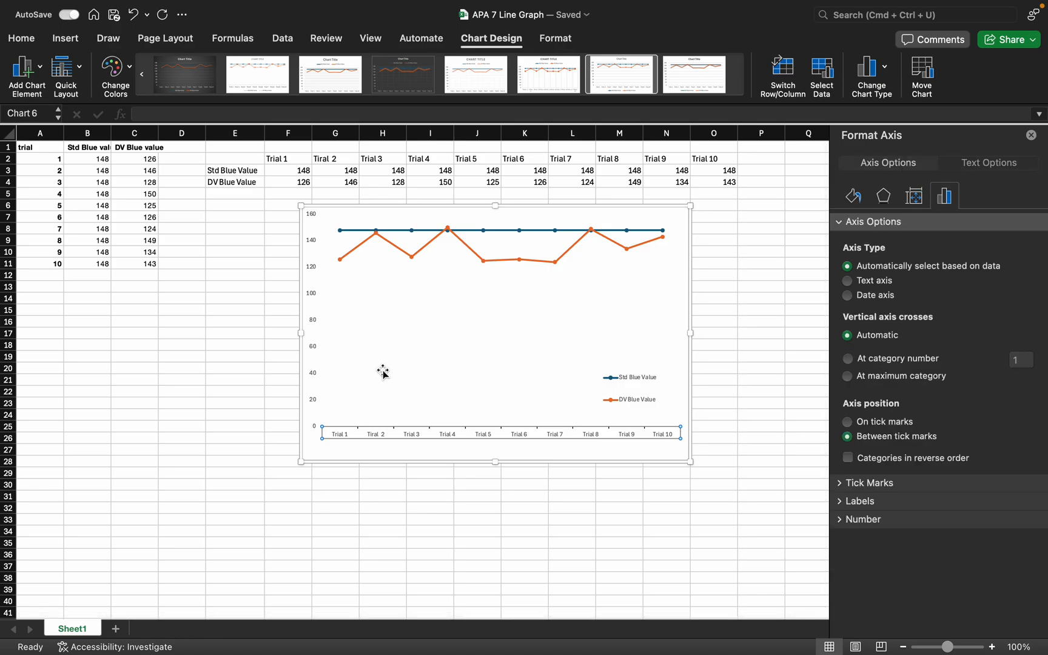
Format the chart's vertical value axis with a solid black line
left_click(313, 343)
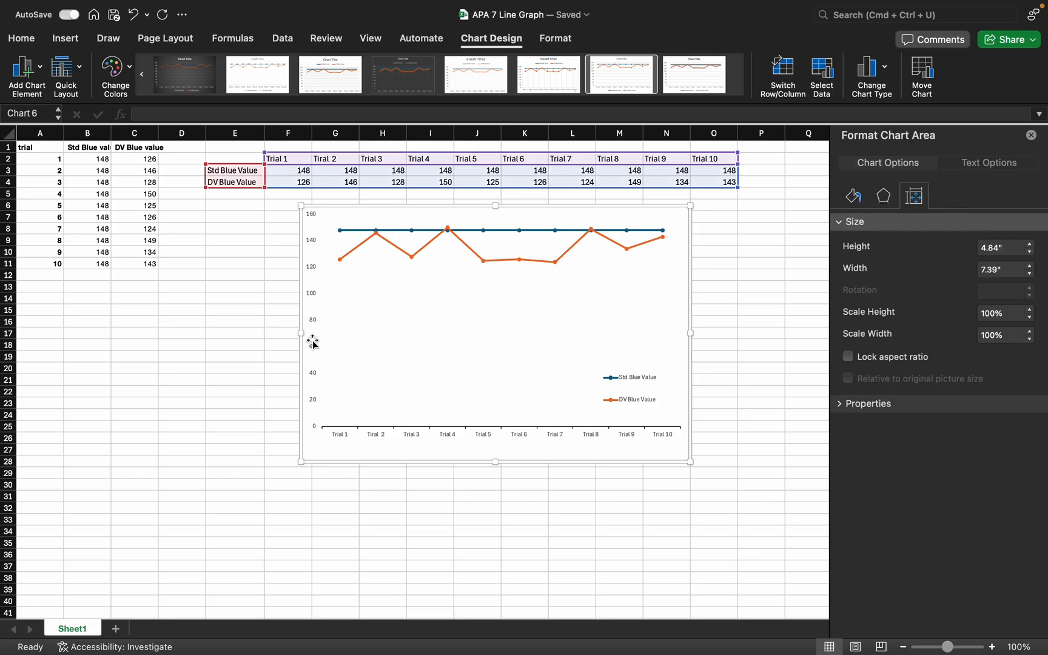
left_click(314, 343)
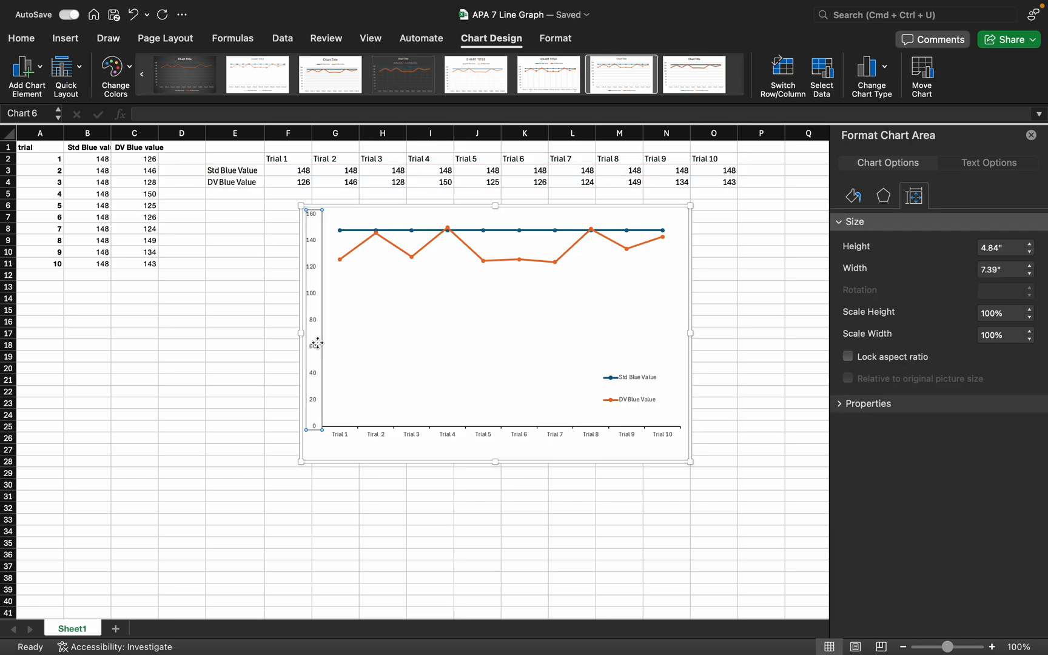
left_click(851, 200)
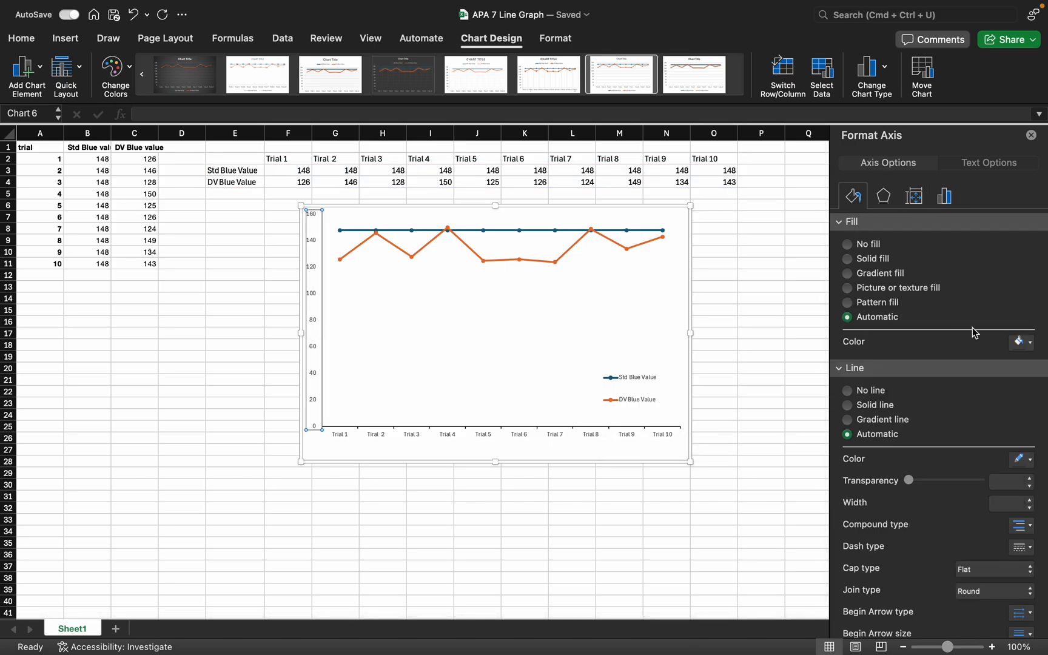
left_click(1030, 461)
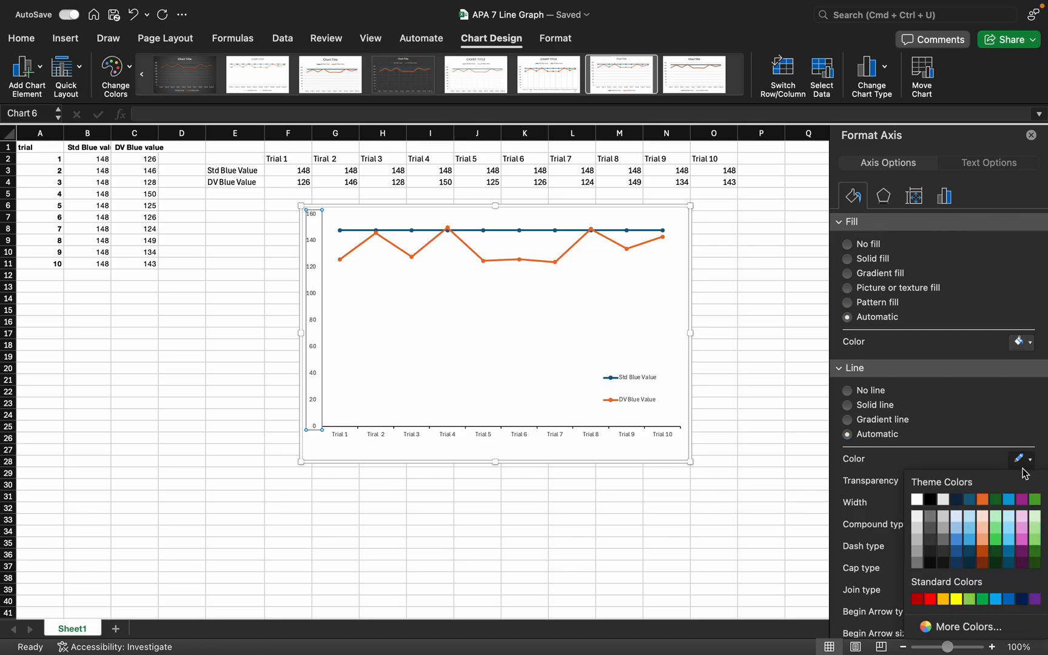
left_click(929, 499)
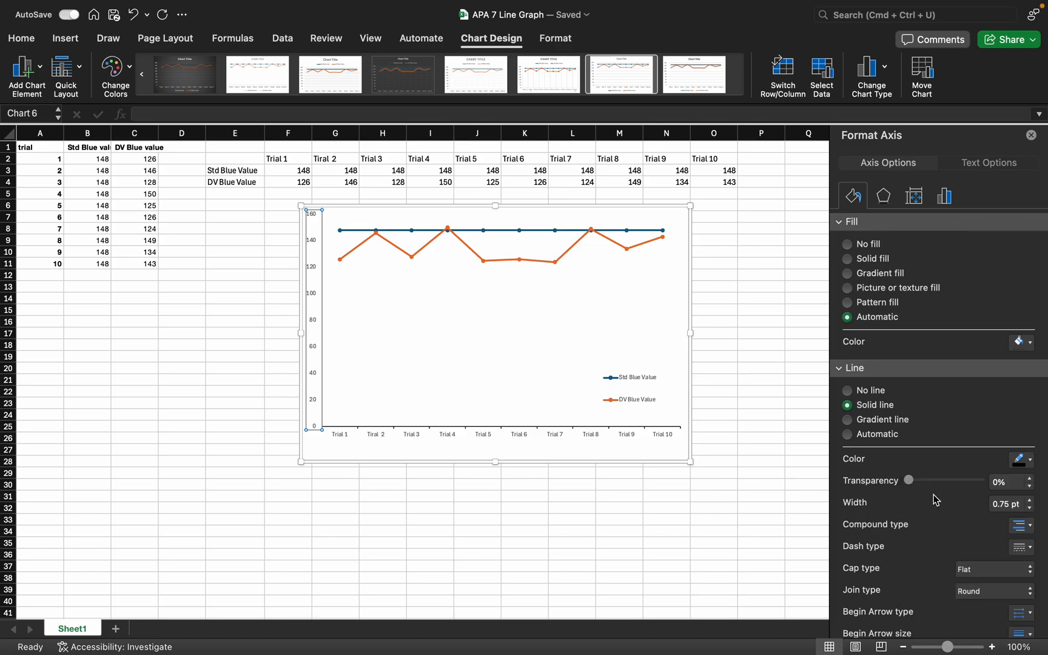
Set the vertical value axis's major tick marks to Outside
left_click(944, 198)
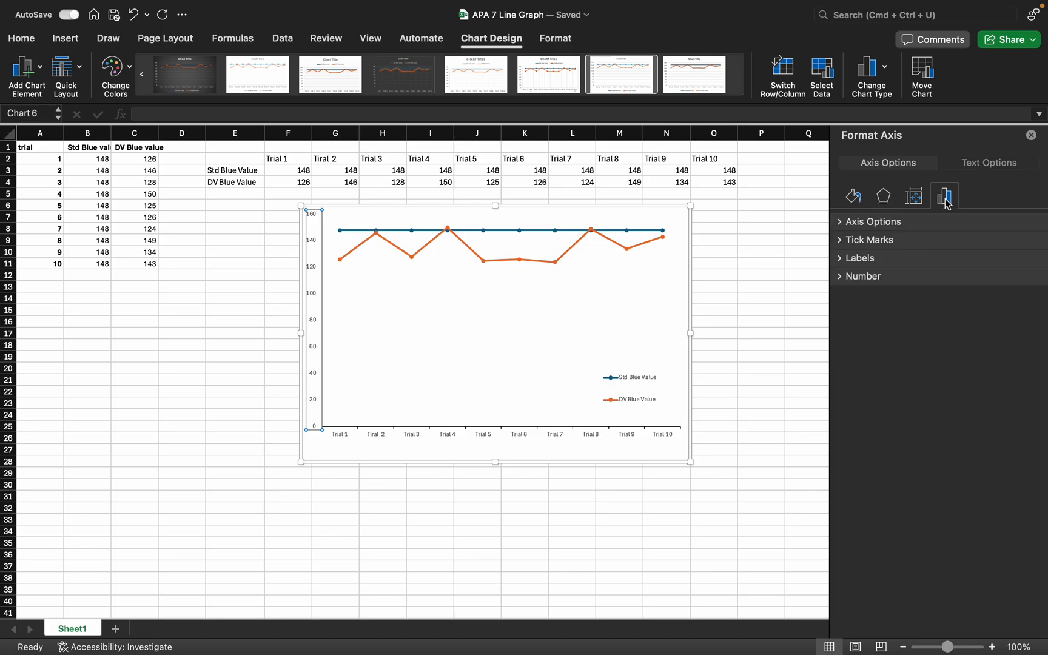
left_click(923, 245)
left_click(1030, 272)
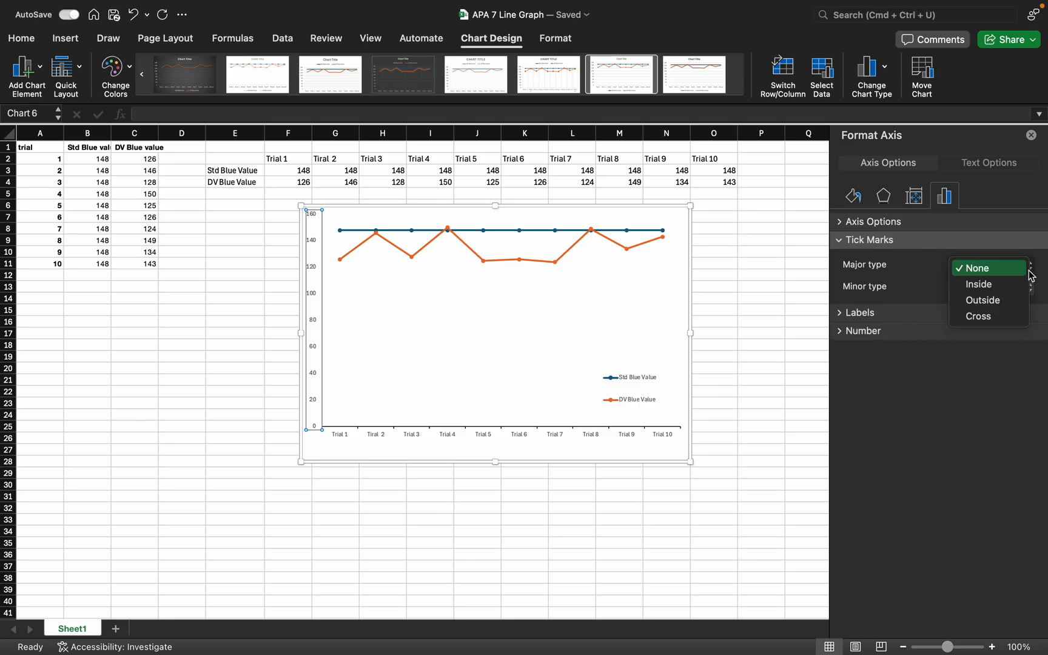
left_click(1003, 301)
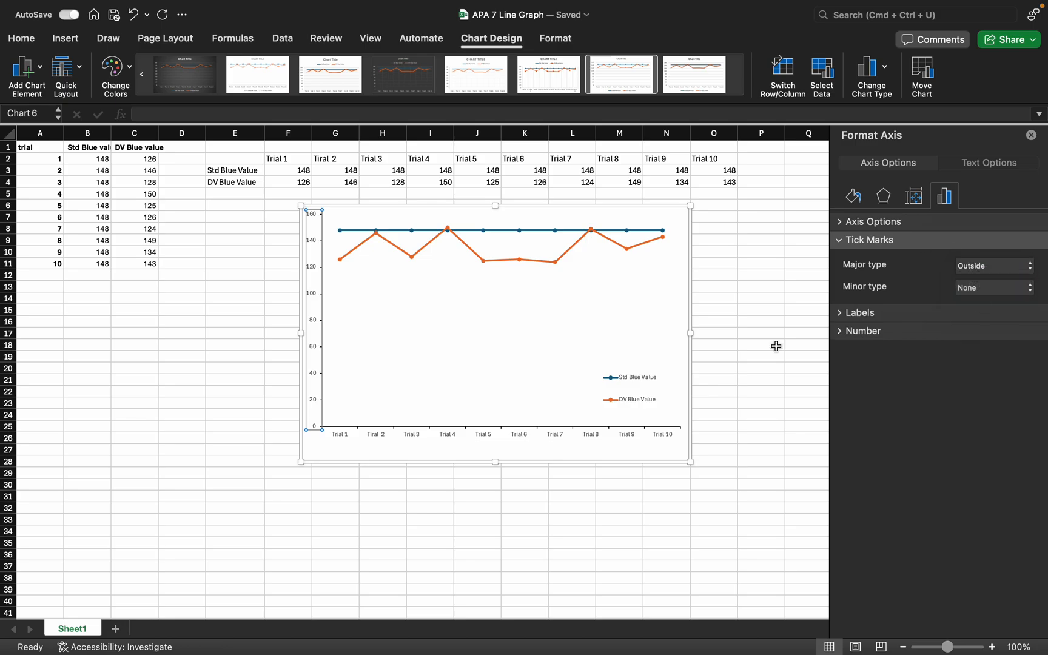
Format the horizontal axis's trial labels with font size 10 and black text
left_click(558, 436)
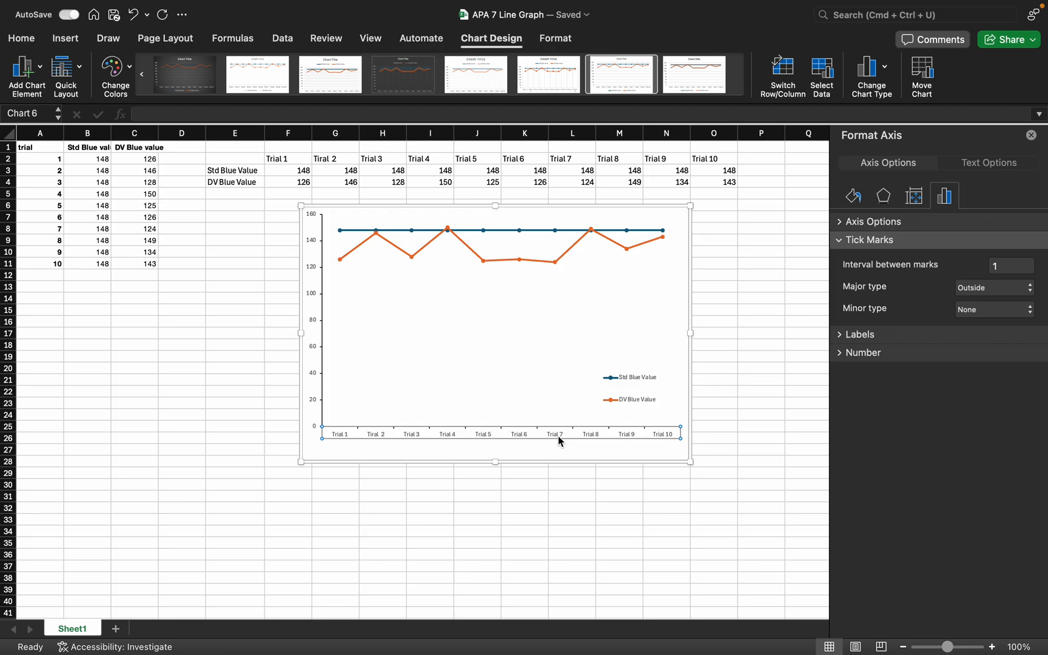
left_click(20, 38)
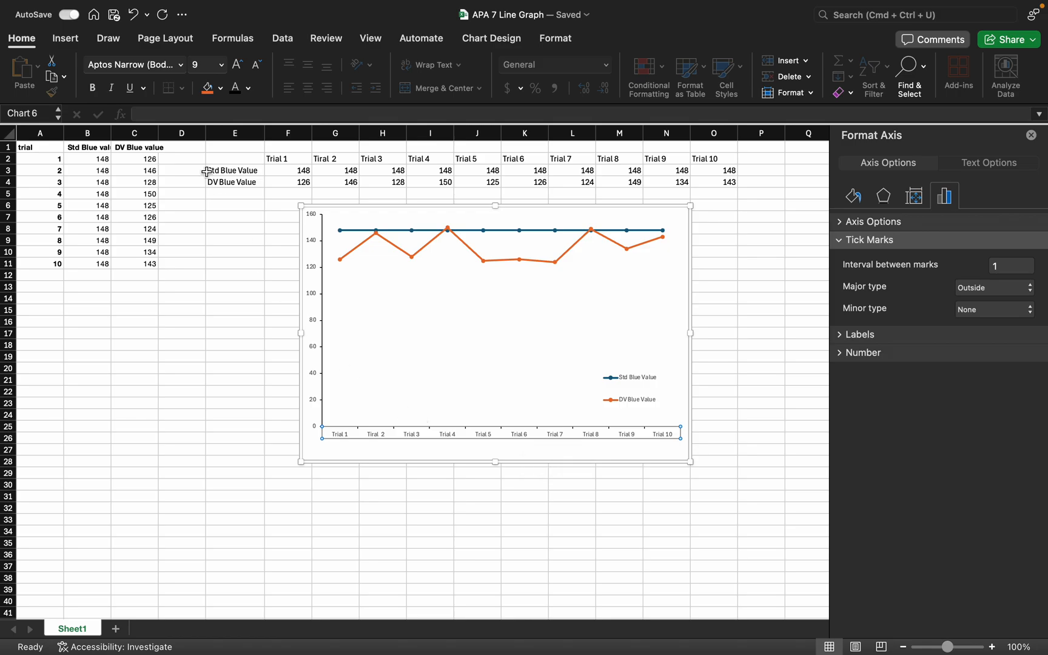
left_click(201, 67)
left_click(248, 88)
left_click(256, 154)
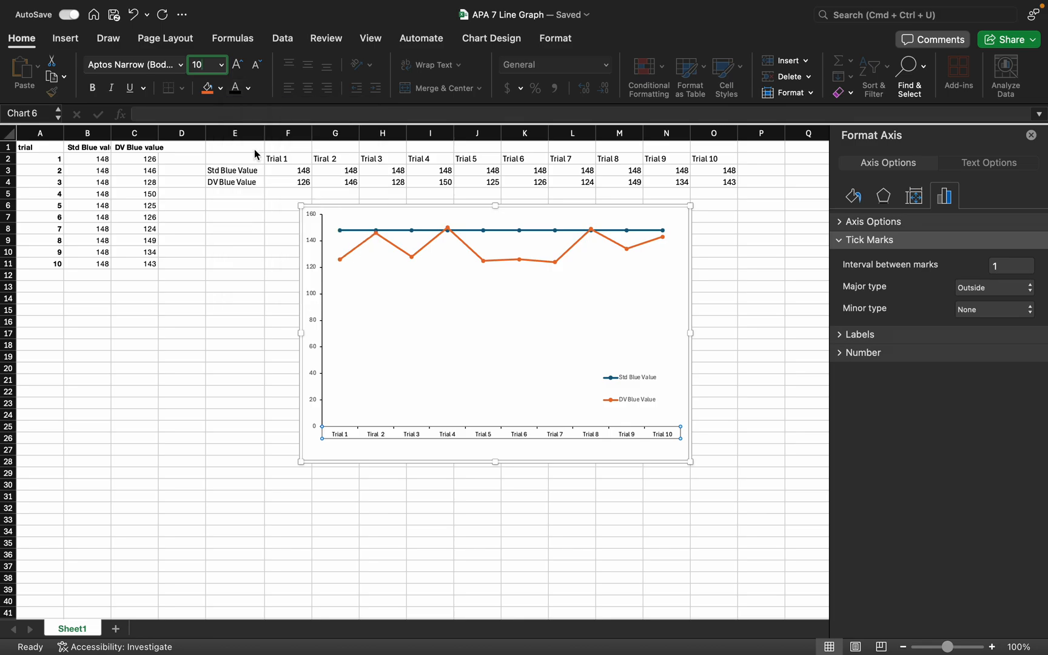
left_click(230, 369)
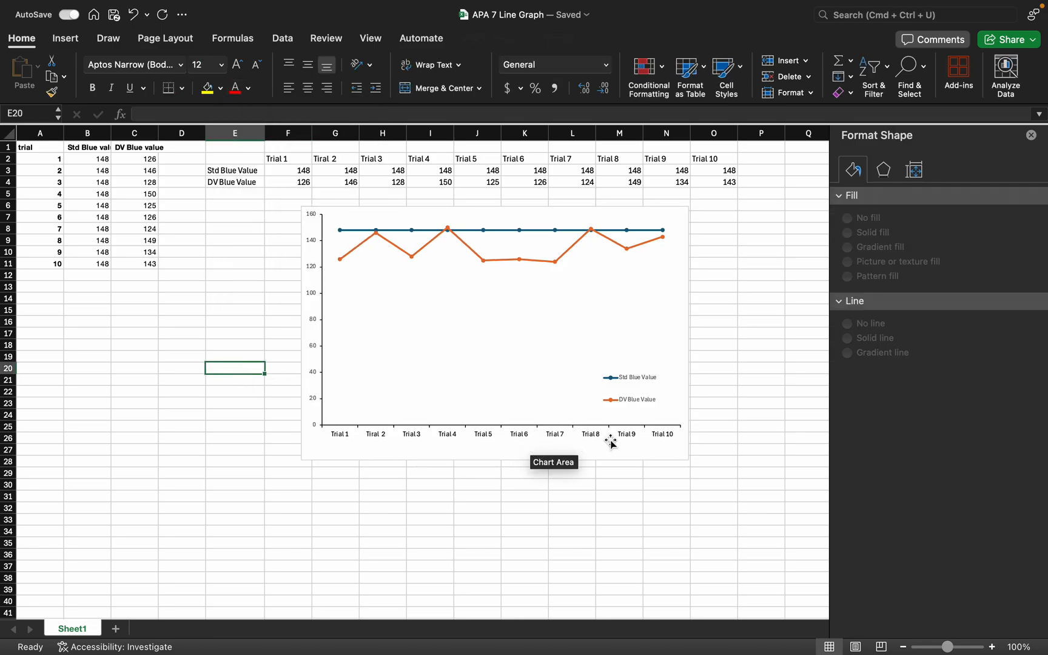
Format the vertical axis's number labels with font size 10 and black text
left_click(311, 337)
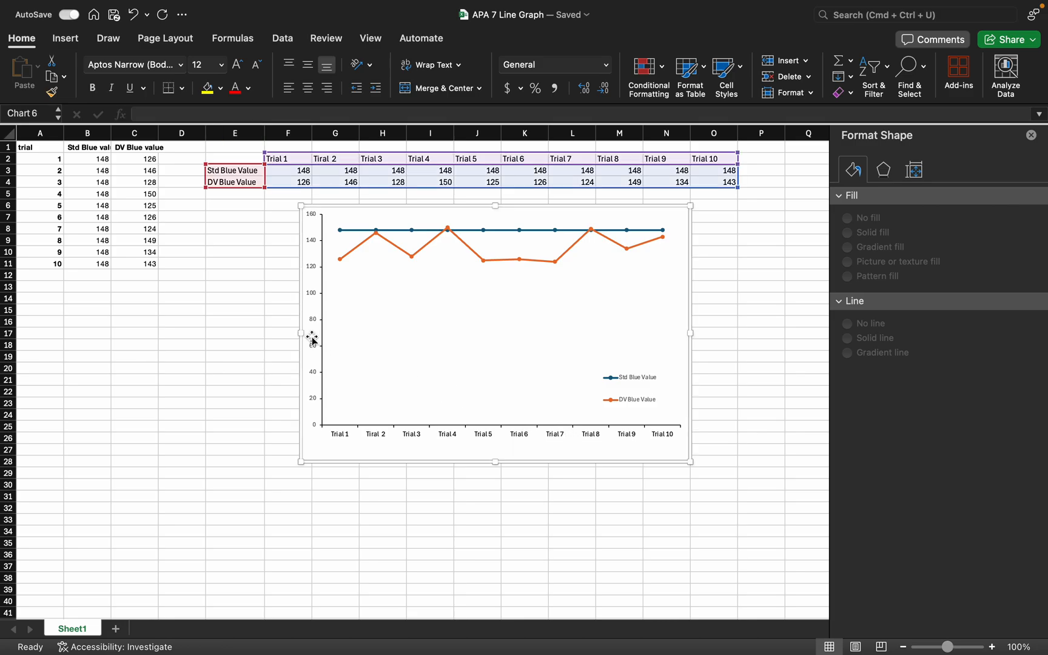
left_click(312, 345)
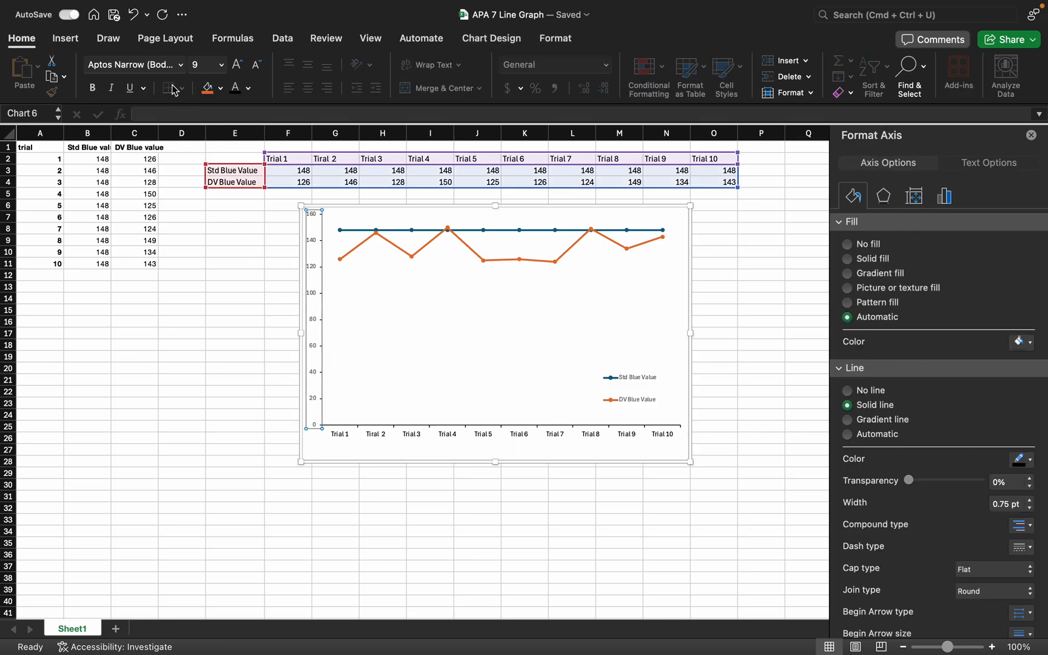
left_click(205, 65)
left_click(248, 88)
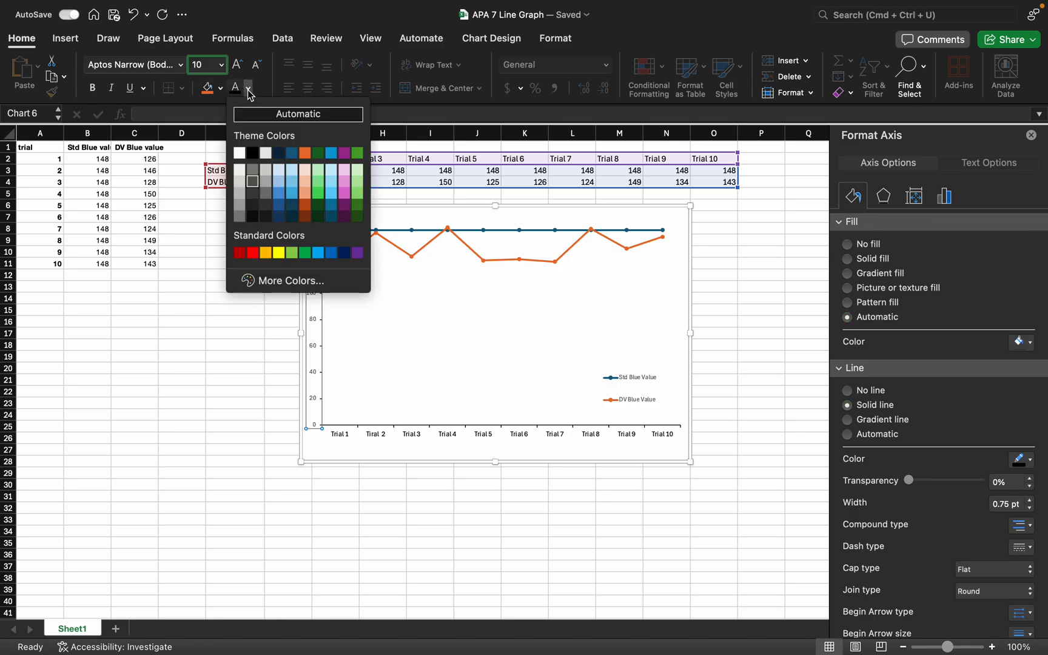
left_click(258, 157)
left_click(212, 273)
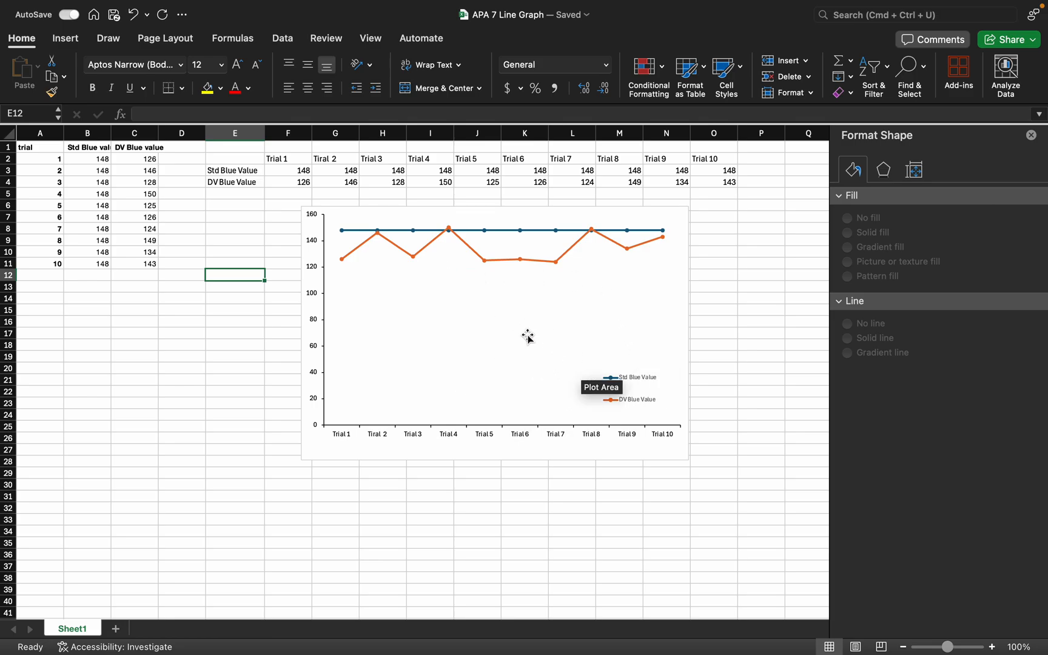
Format the chart legend's text with font size 10 and black color
left_click(641, 381)
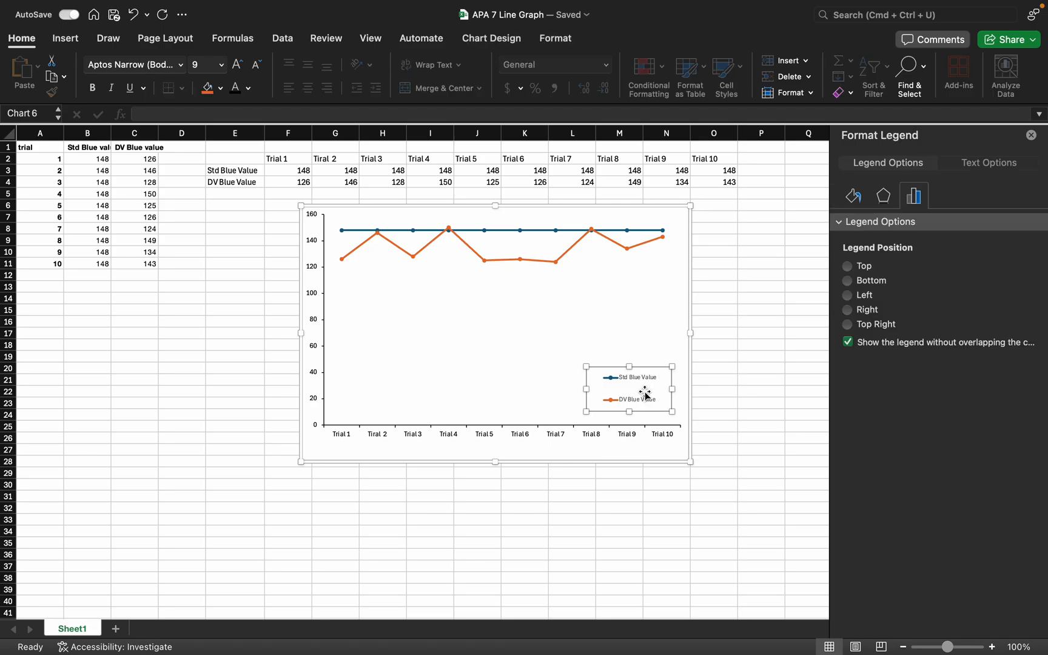
left_click(212, 65)
type("10")
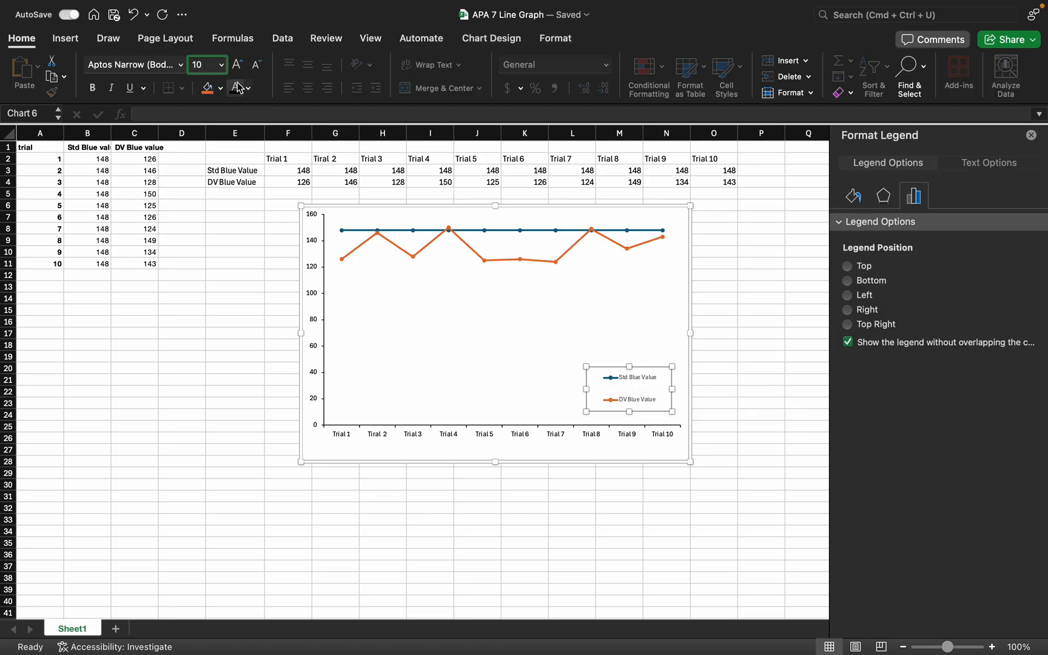
left_click(248, 88)
left_click(256, 152)
left_click(775, 276)
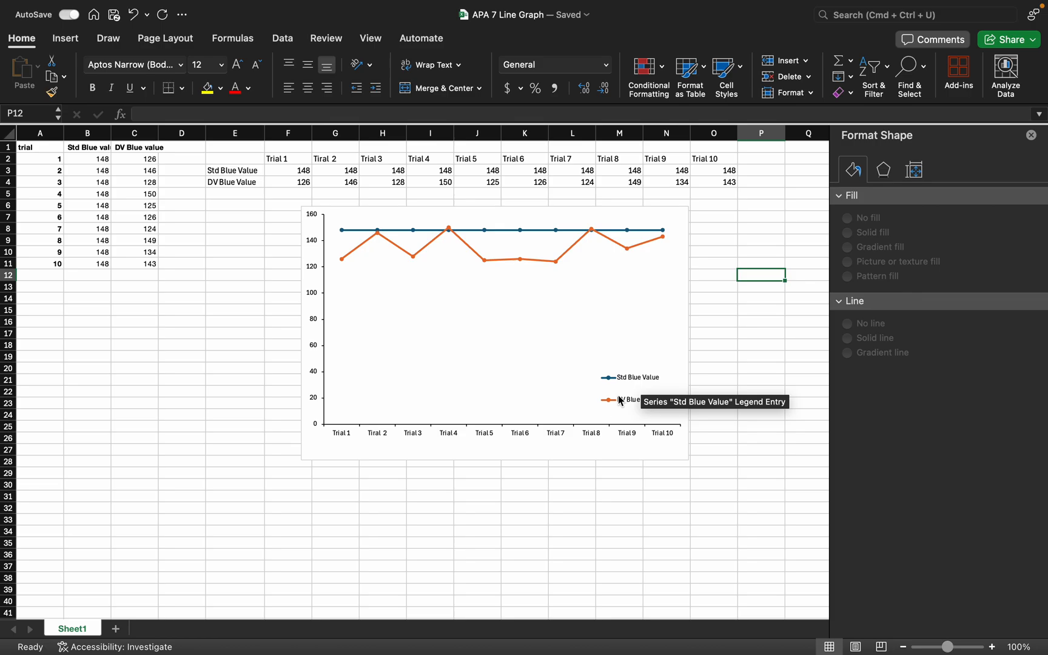
Add a primary horizontal axis title to the chart
left_click(492, 439)
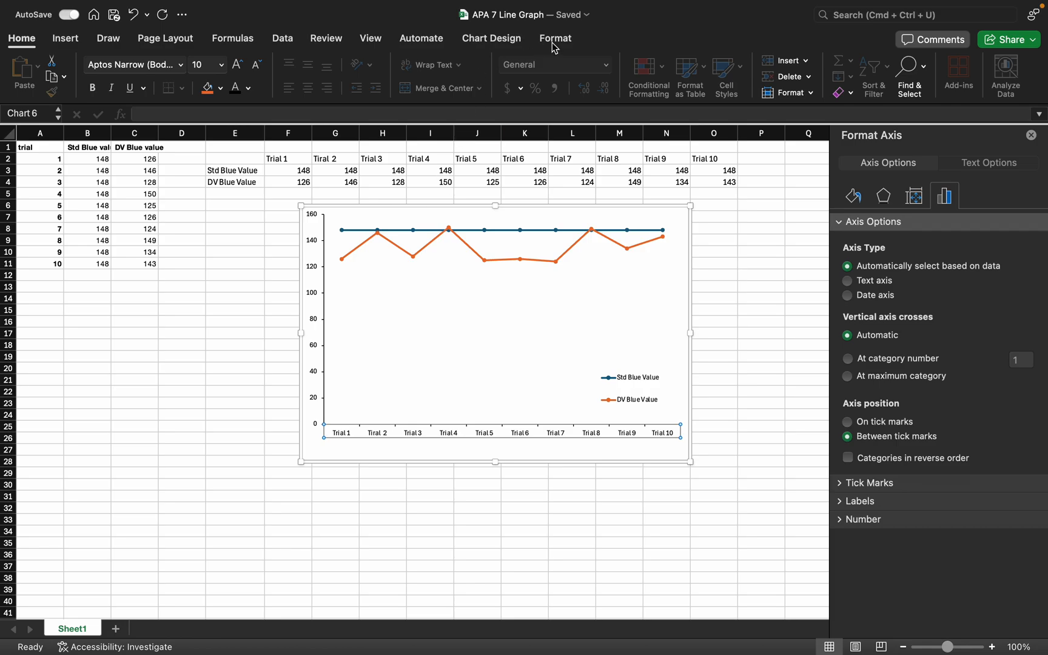
left_click(492, 39)
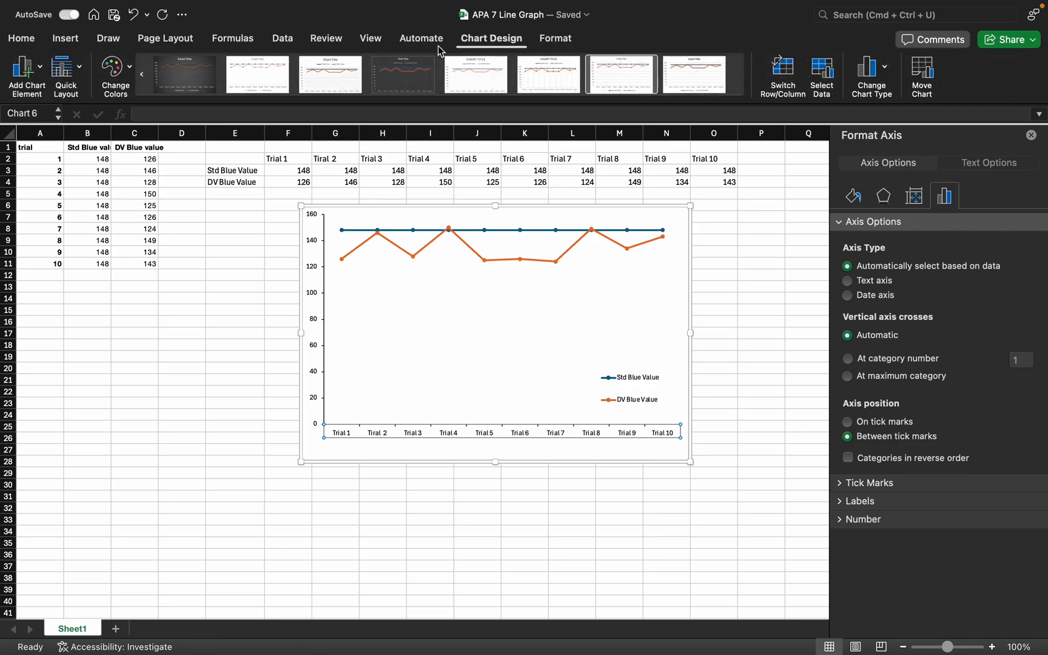
left_click(21, 71)
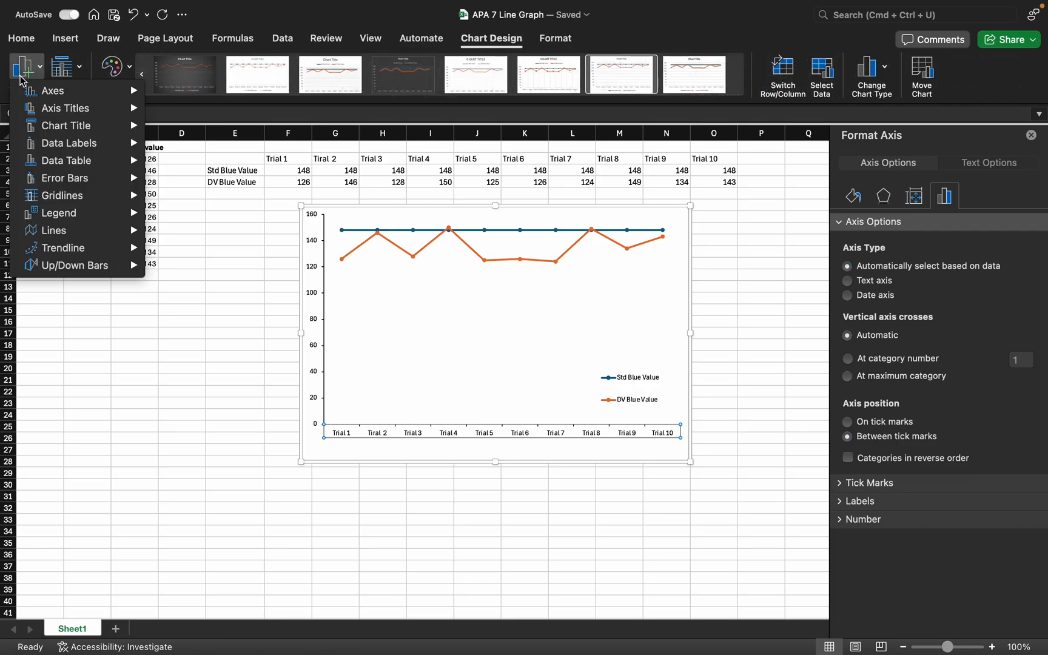
mouse_move(73, 115)
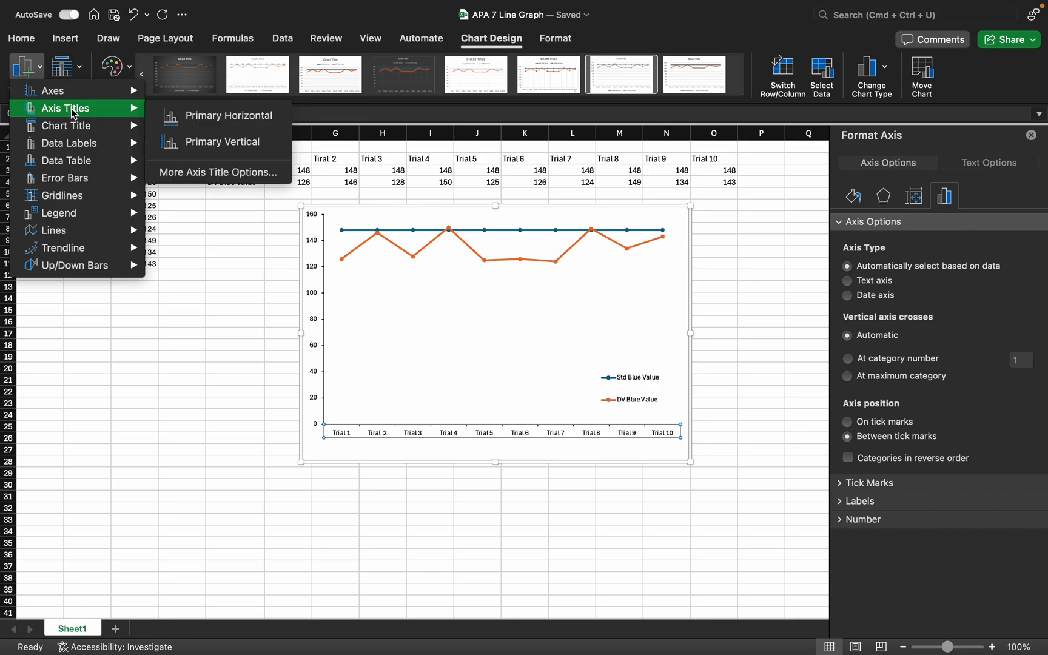
left_click(168, 119)
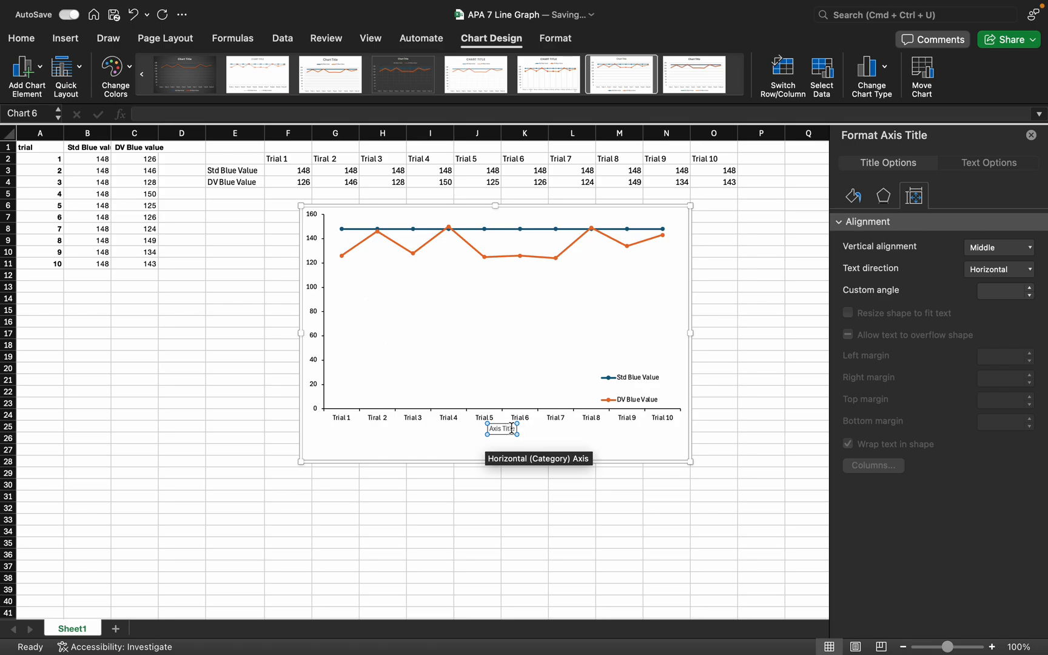
Replace the horizontal axis title's placeholder text with "Trial Numbers"
left_click_drag(514, 429, 496, 431)
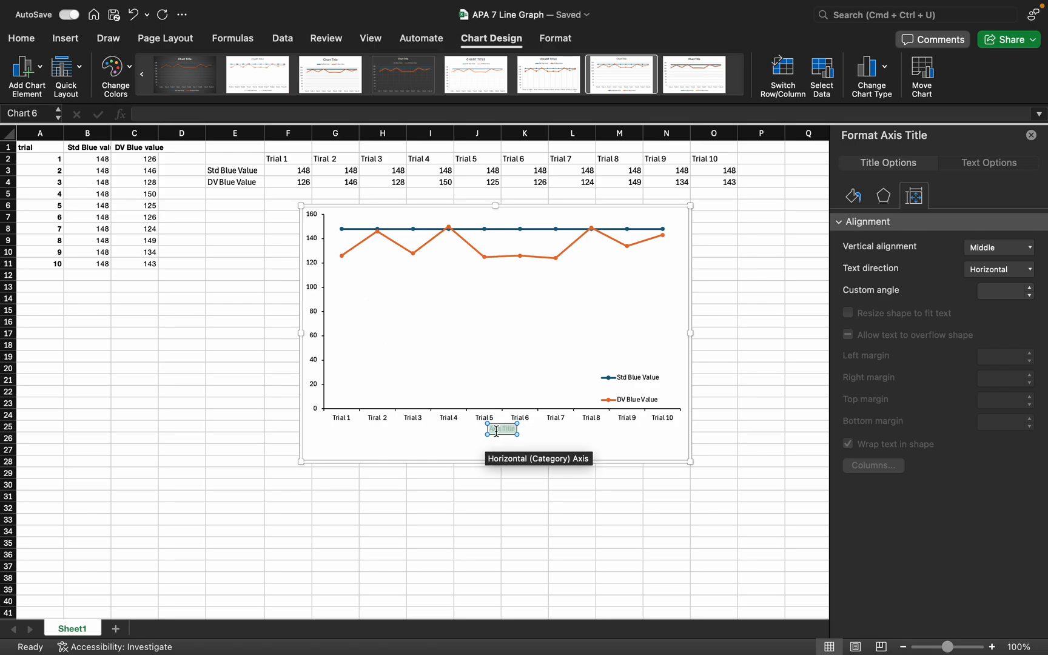
key("BackSpace")
key("BackSpace")
key("BackSpace")
key("BackSpace")
key("BackSpace")
key("BackSpace")
key("BackSpace")
key("BackSpace")
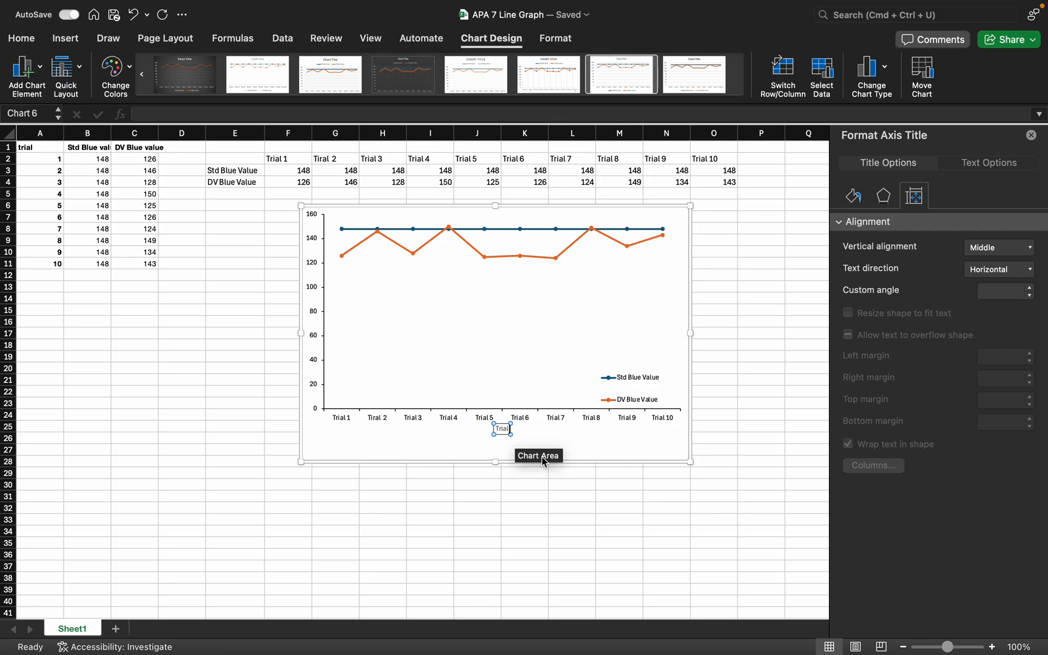
type("Number")
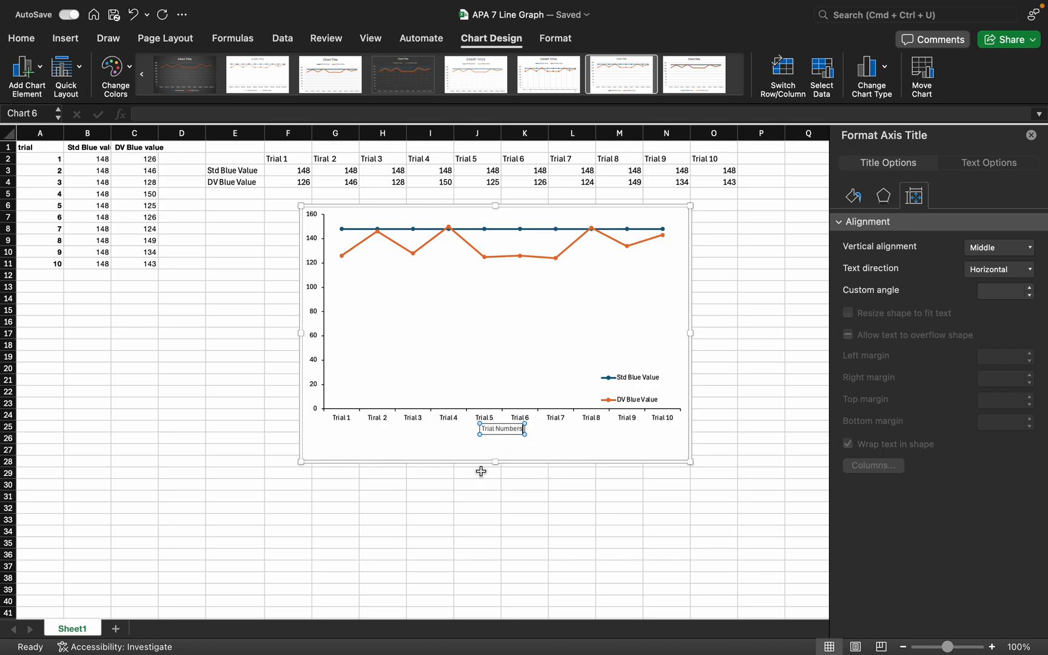
type("s")
left_click(520, 438)
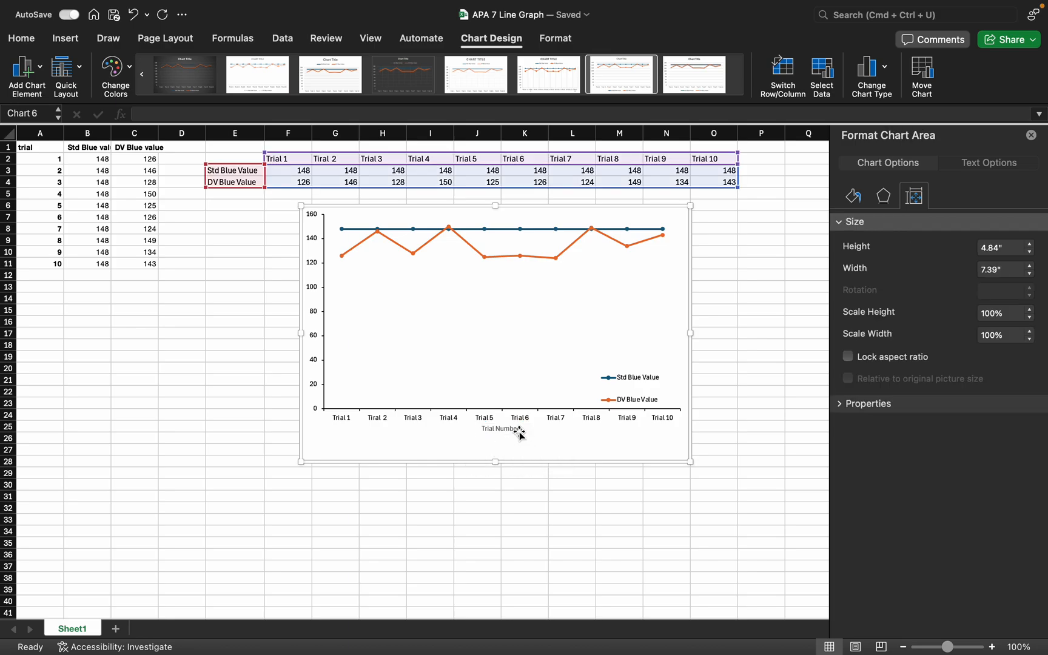
Format the "Trial Numbers" axis title with font size 12, black color and bold
left_click(520, 430)
left_click_drag(515, 431, 489, 428)
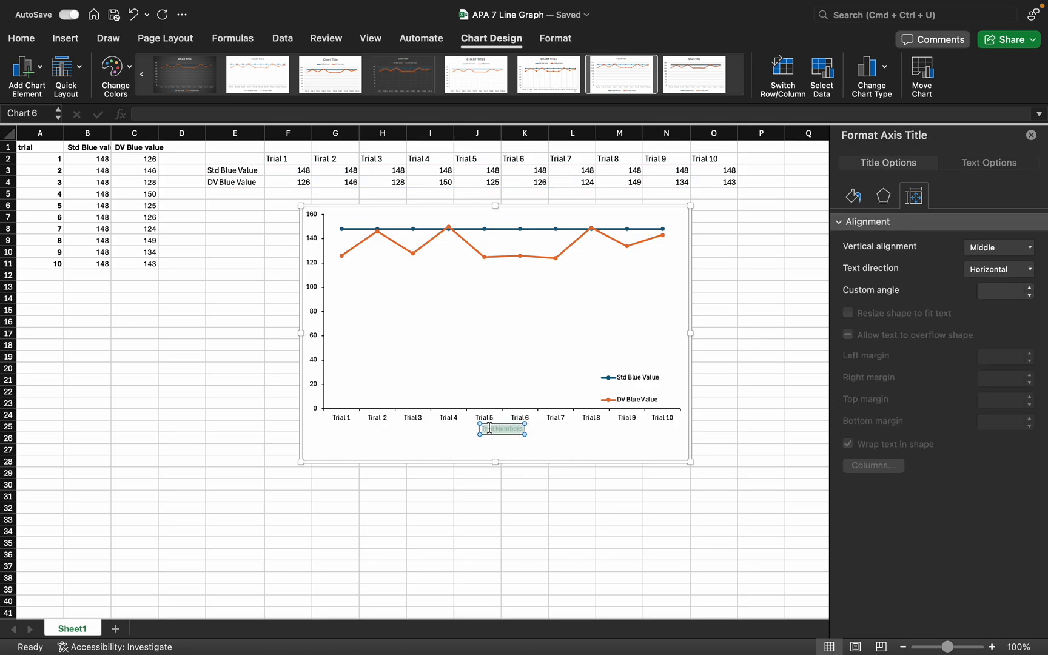
left_click(23, 40)
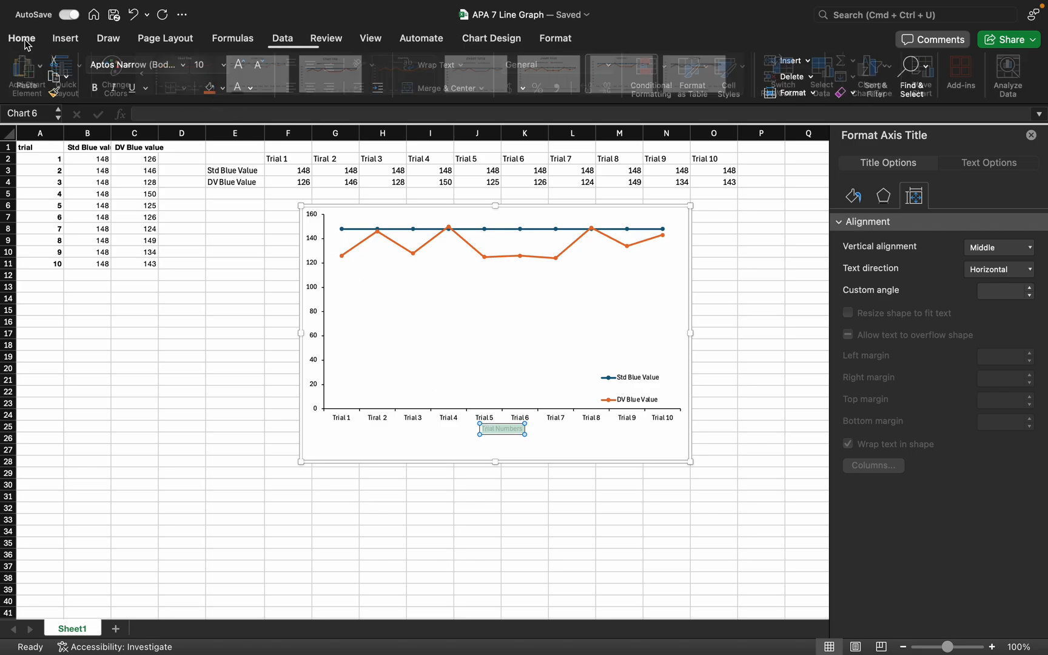
left_click(201, 65)
type("1")
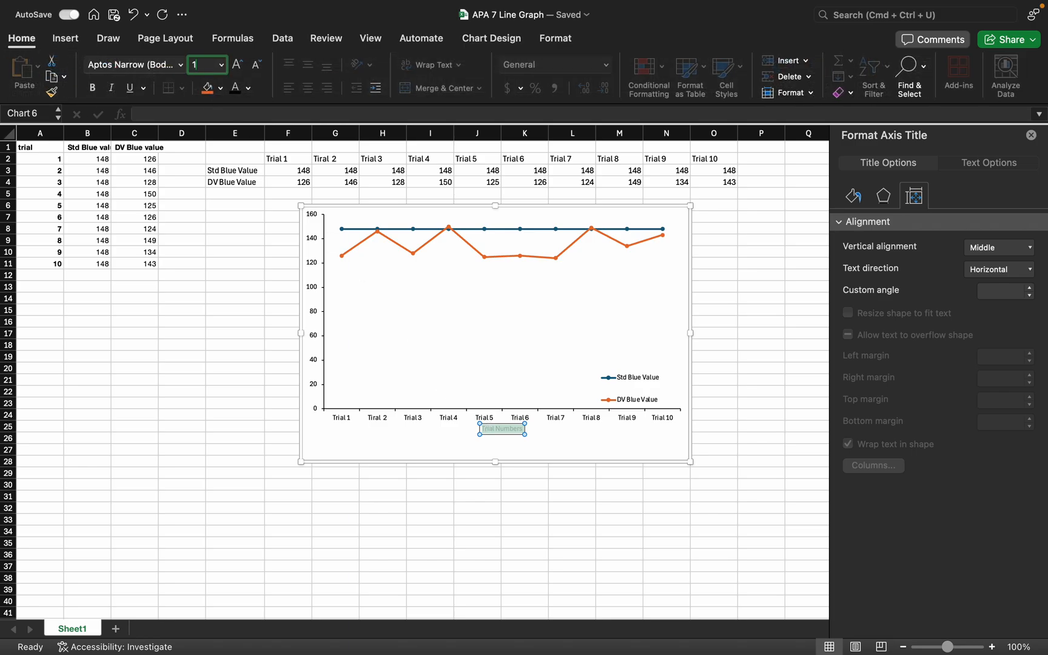
type("2")
left_click(248, 88)
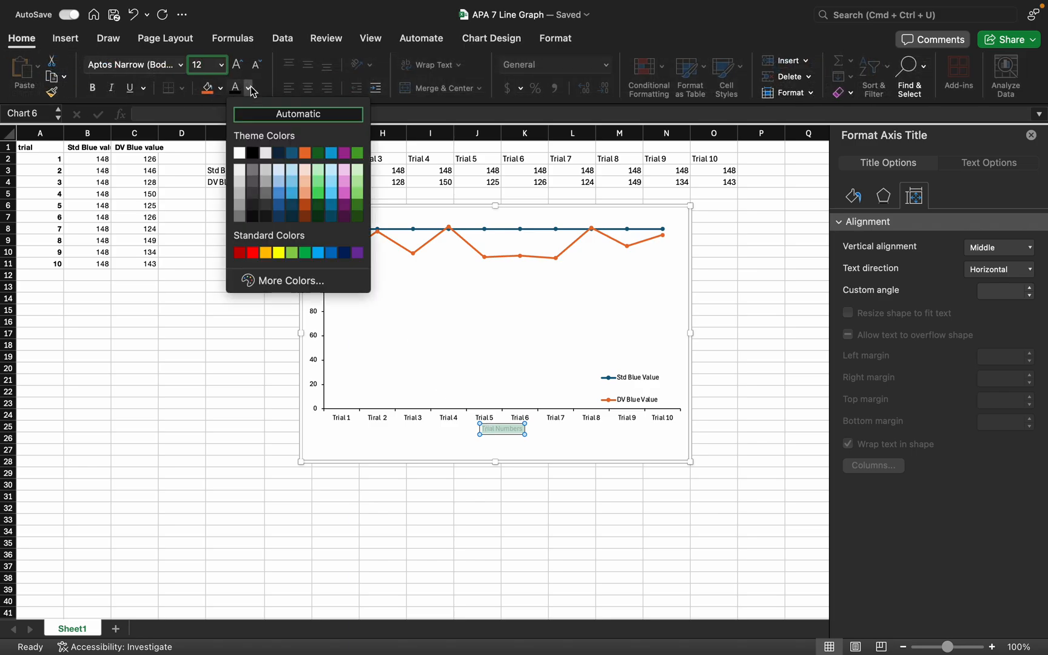
left_click(256, 156)
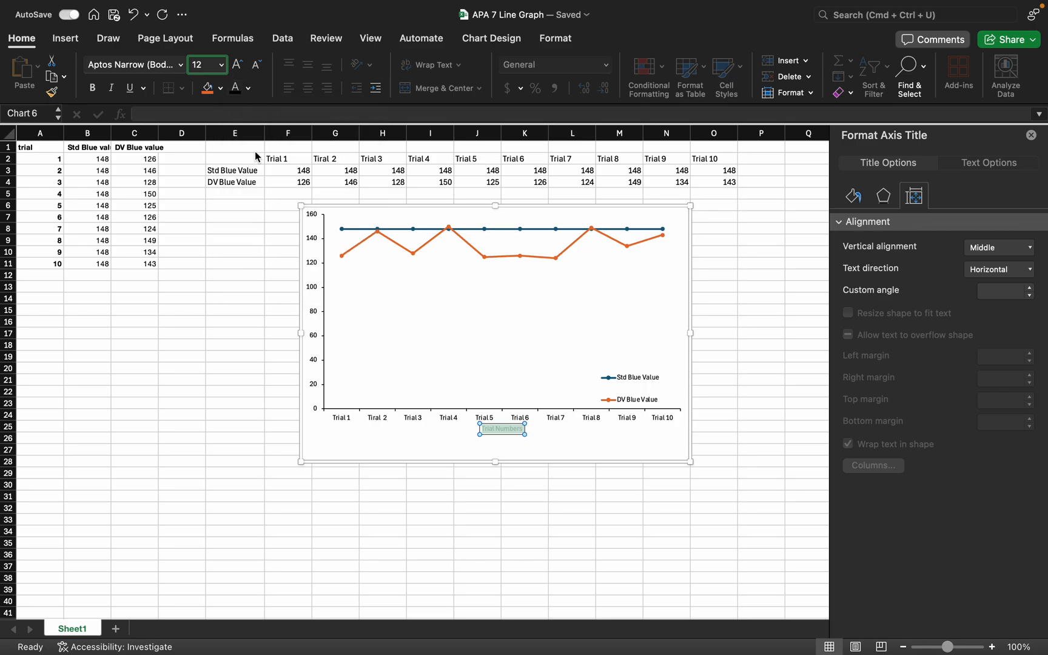
left_click(93, 89)
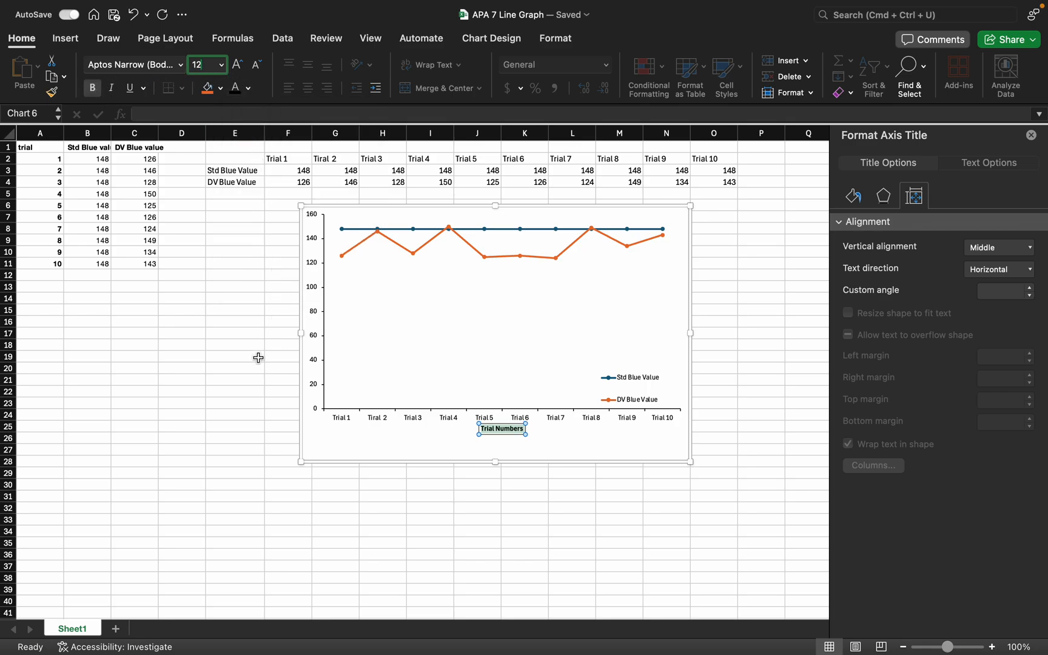
left_click(257, 356)
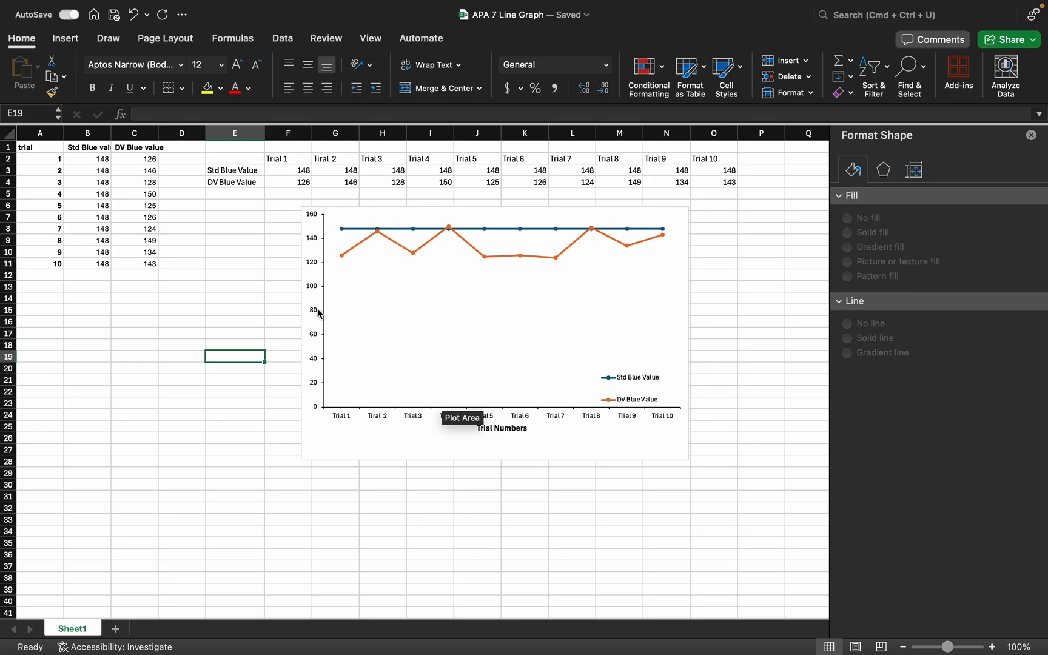
Add a primary vertical axis title to the chart
left_click(390, 339)
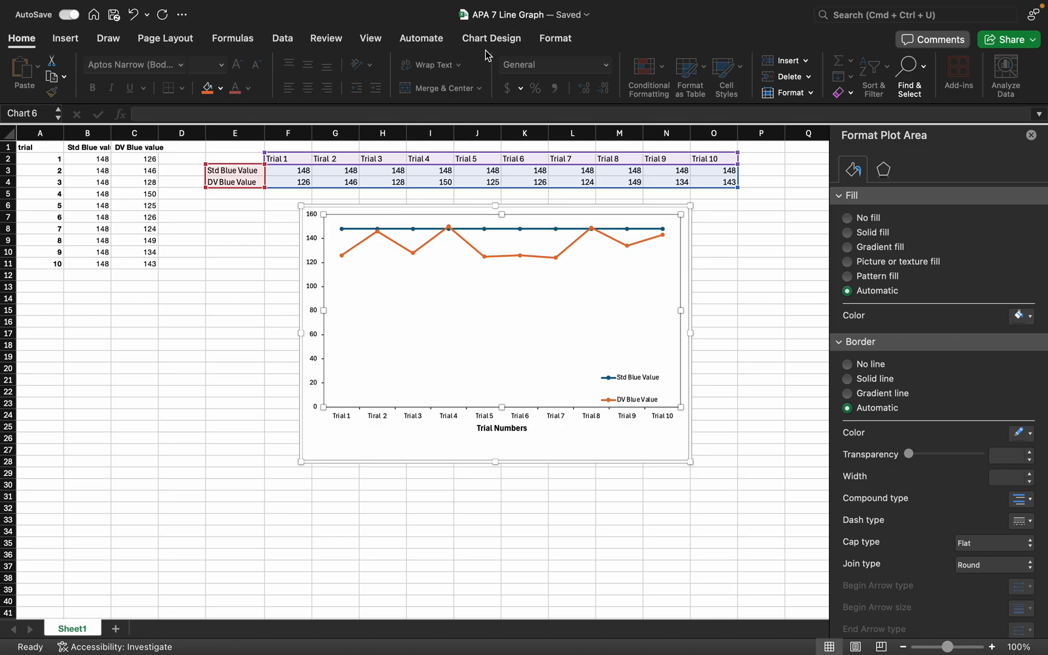
left_click(482, 40)
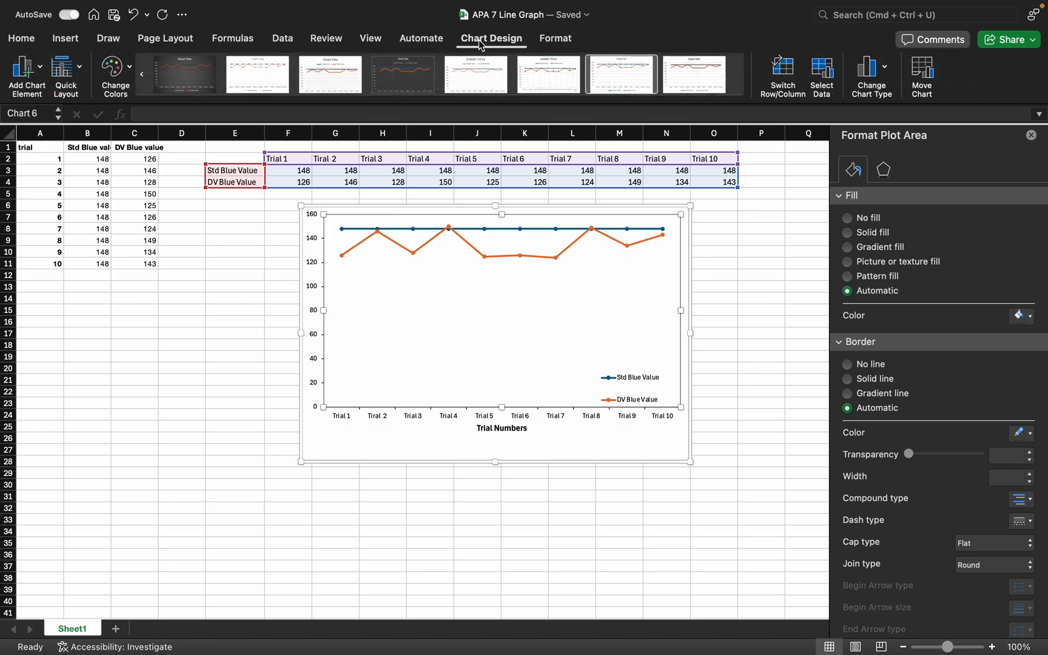
left_click(27, 72)
mouse_move(64, 114)
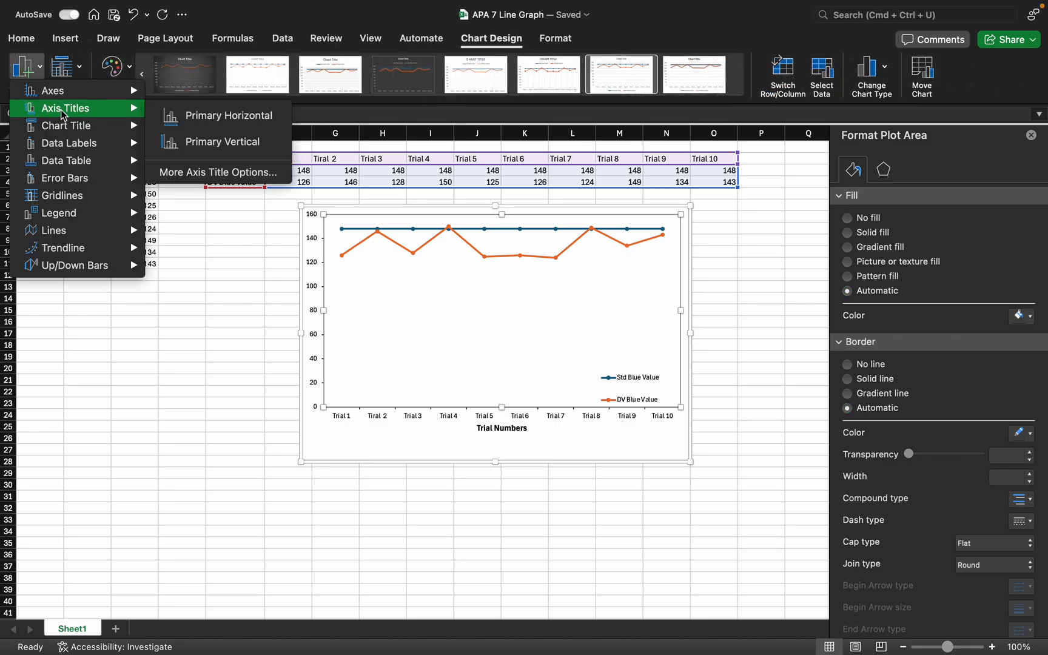
left_click(189, 143)
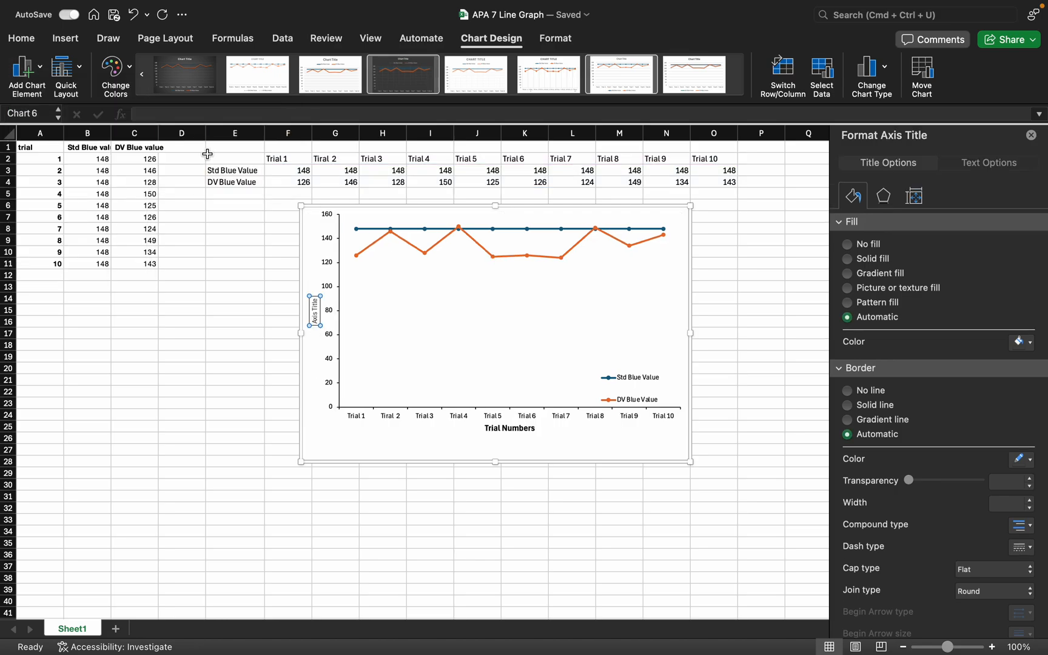
Format the vertical axis title with font size 12, black color and bold
triple_click(318, 315)
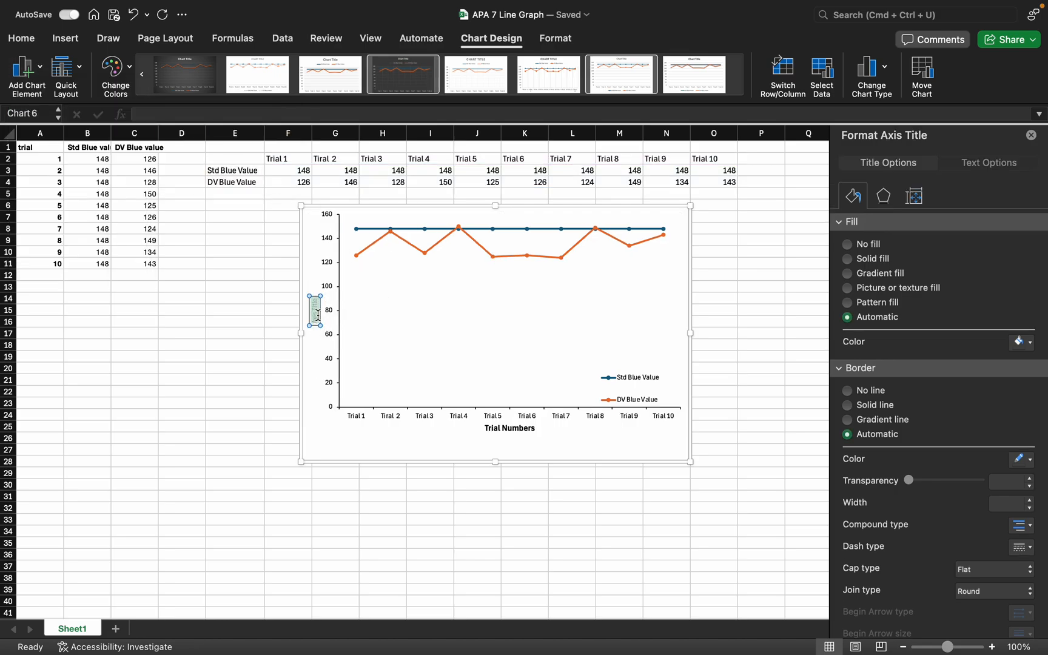
left_click(23, 39)
left_click(199, 65)
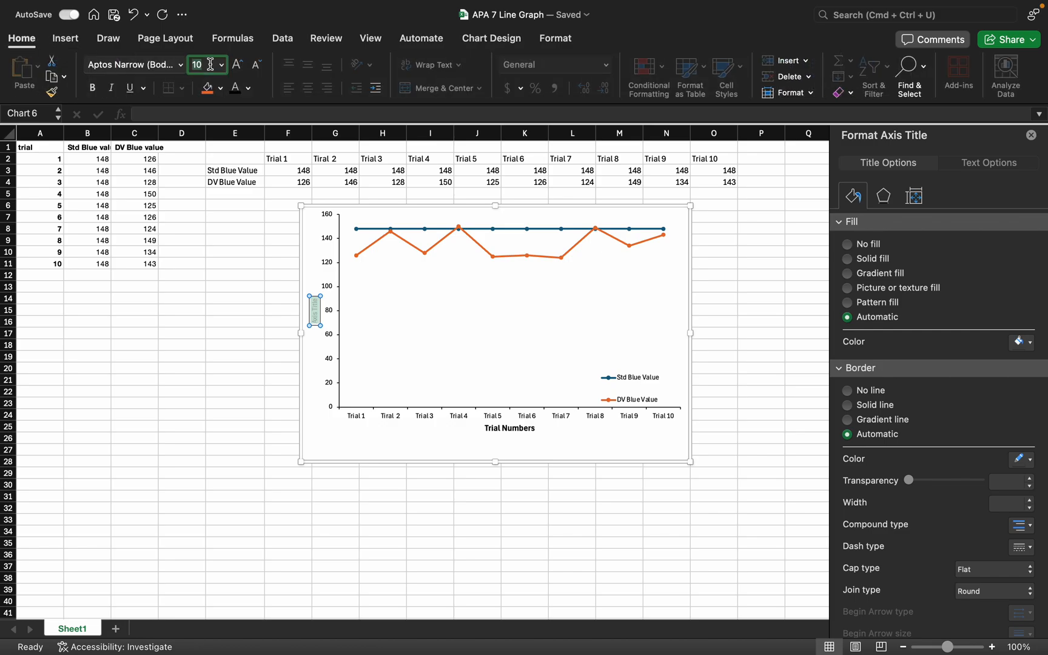
type("12")
left_click(248, 88)
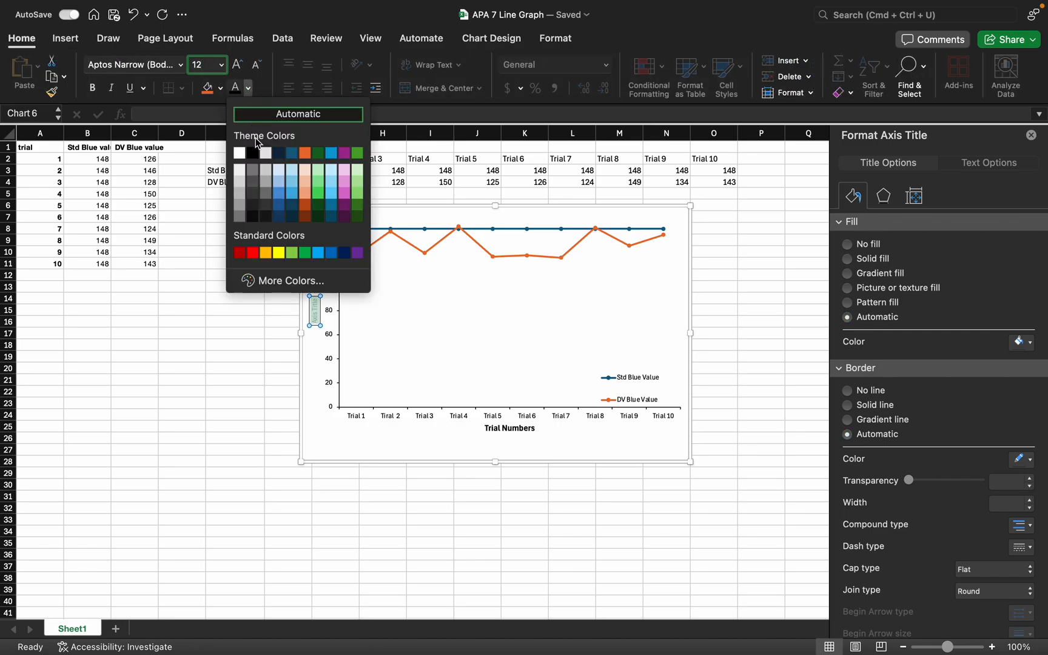
left_click(253, 153)
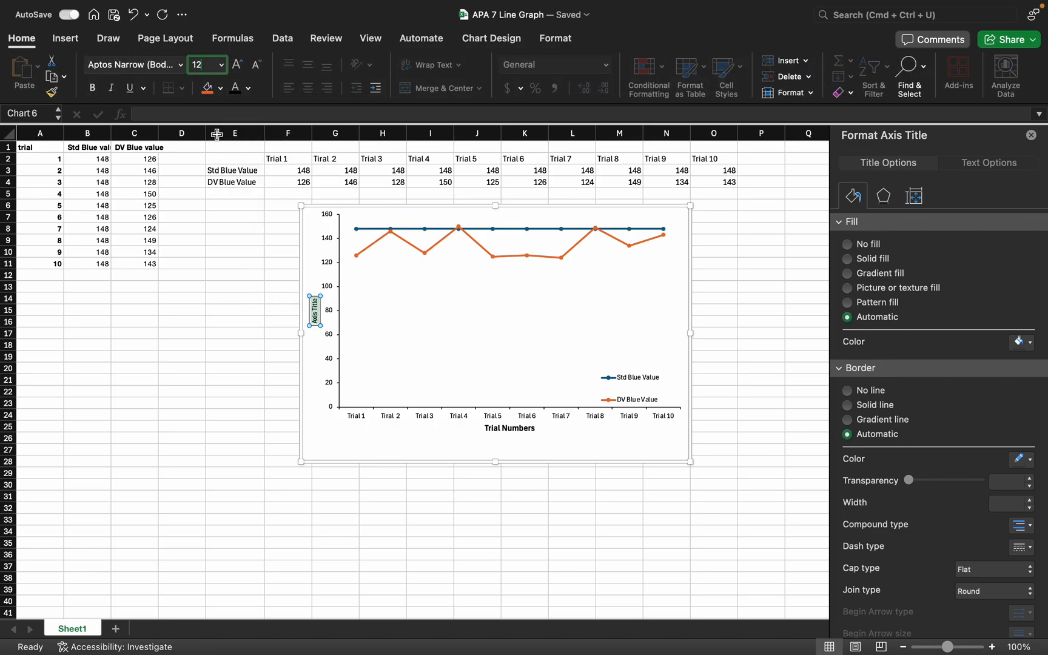
left_click(95, 87)
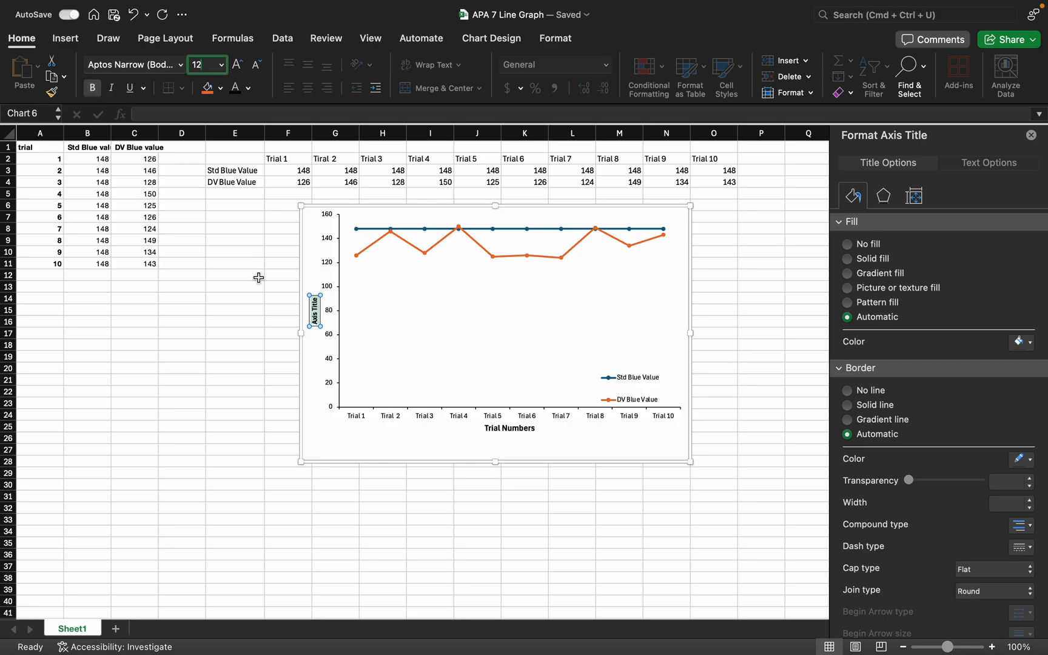
key("BackSpace")
type("12")
left_click(272, 392)
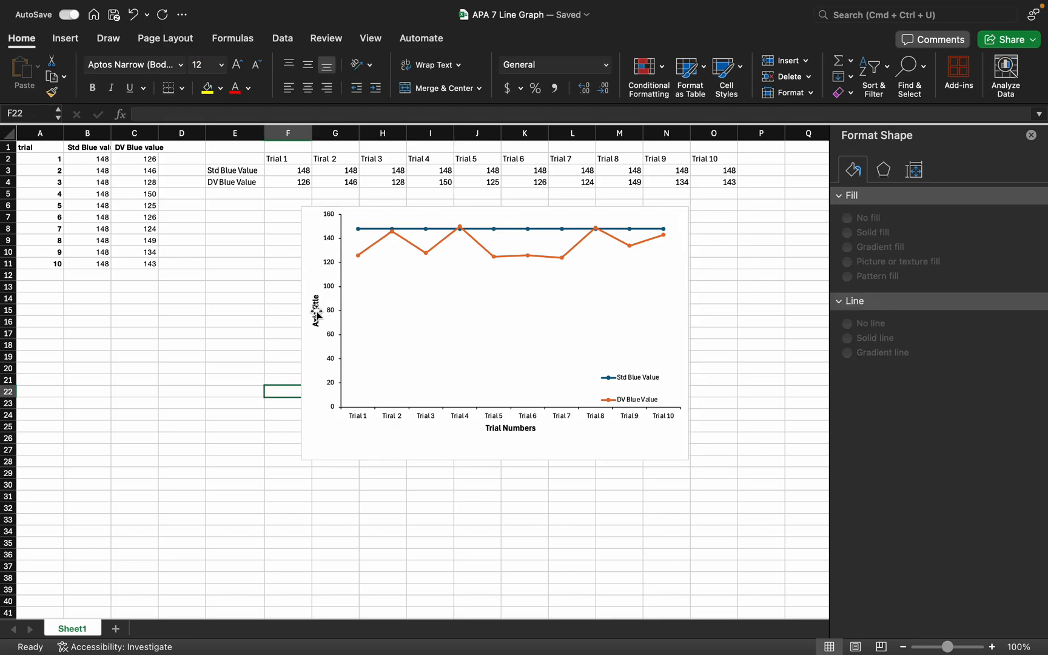
Replace the vertical axis title's placeholder text with "Blue Value"
left_click(316, 299)
left_click_drag(316, 298, 316, 330)
key("BackSpace")
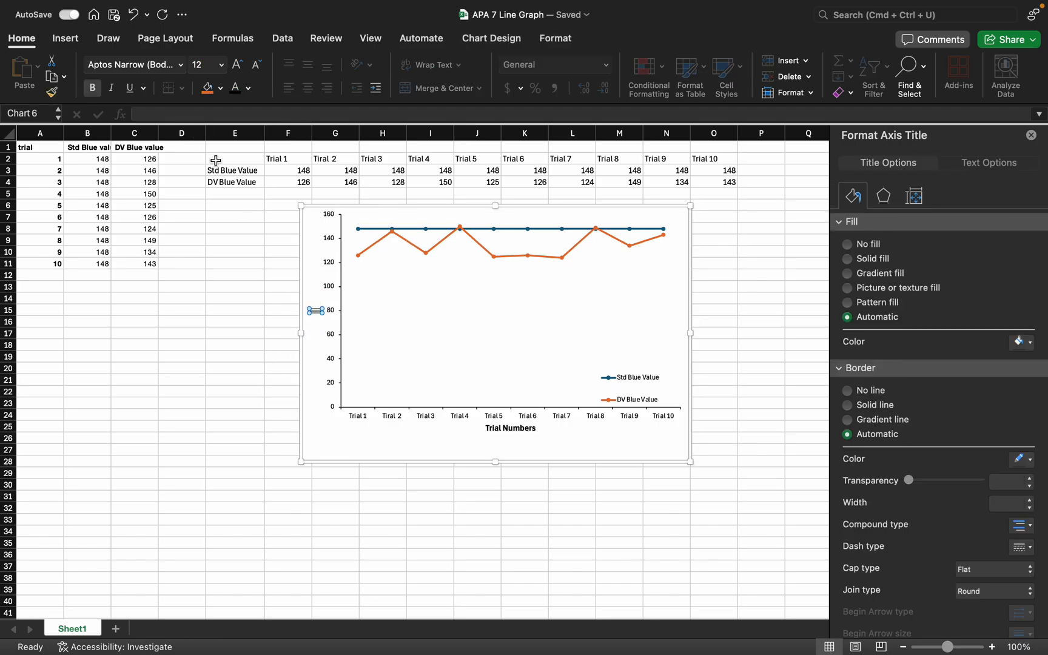
type("Blue Value")
left_click(494, 333)
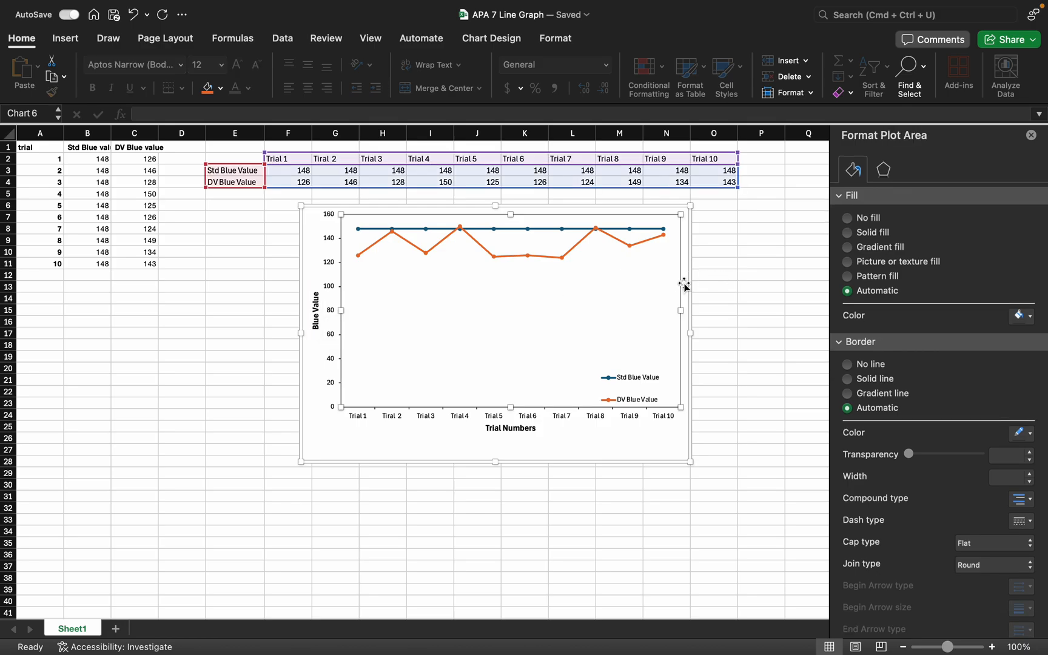
Change the line color of the DV Blue Value series to black
left_click(562, 261)
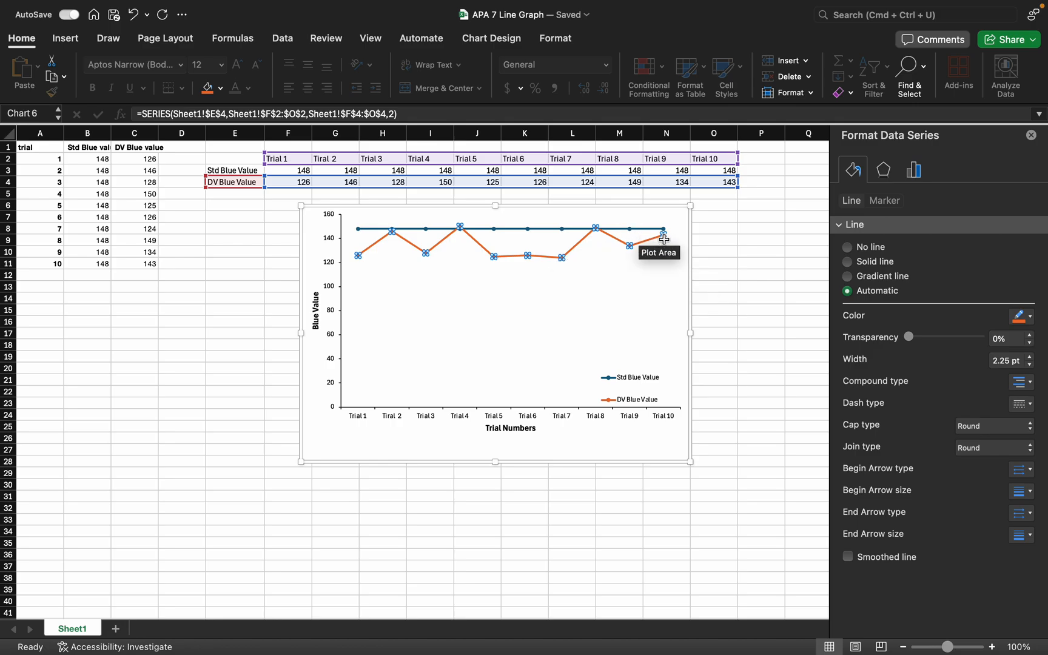
mouse_move(663, 239)
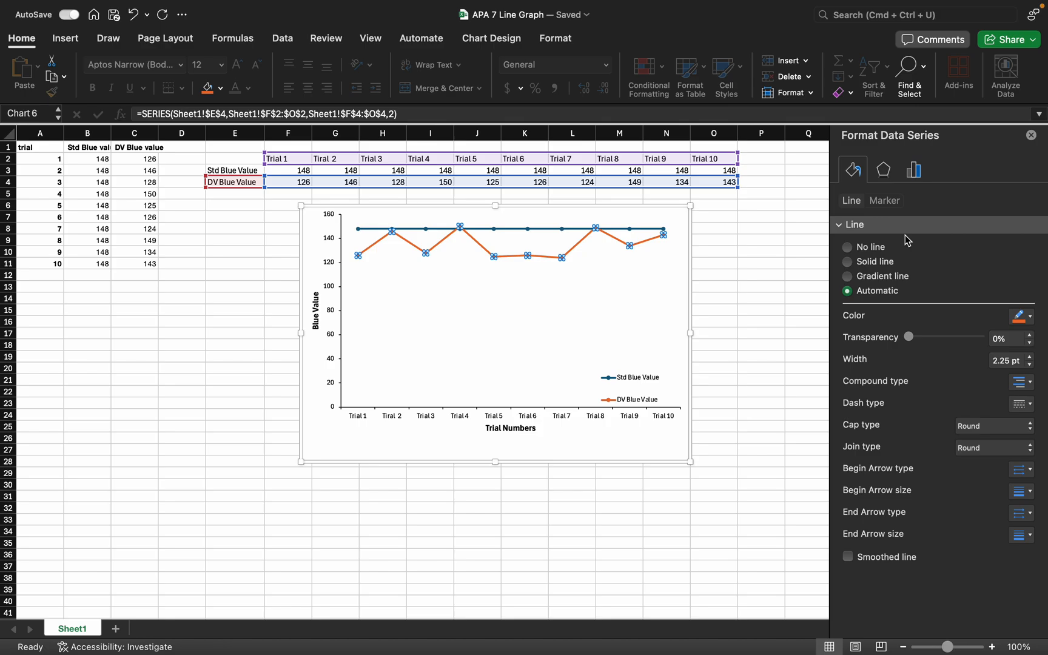
left_click(1030, 318)
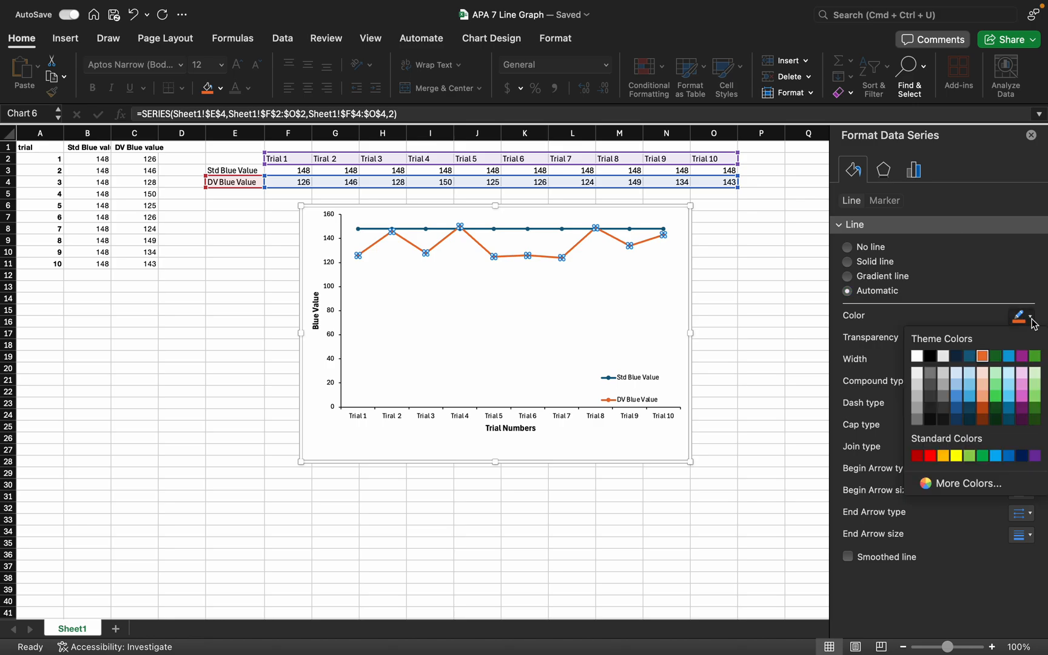
left_click(930, 357)
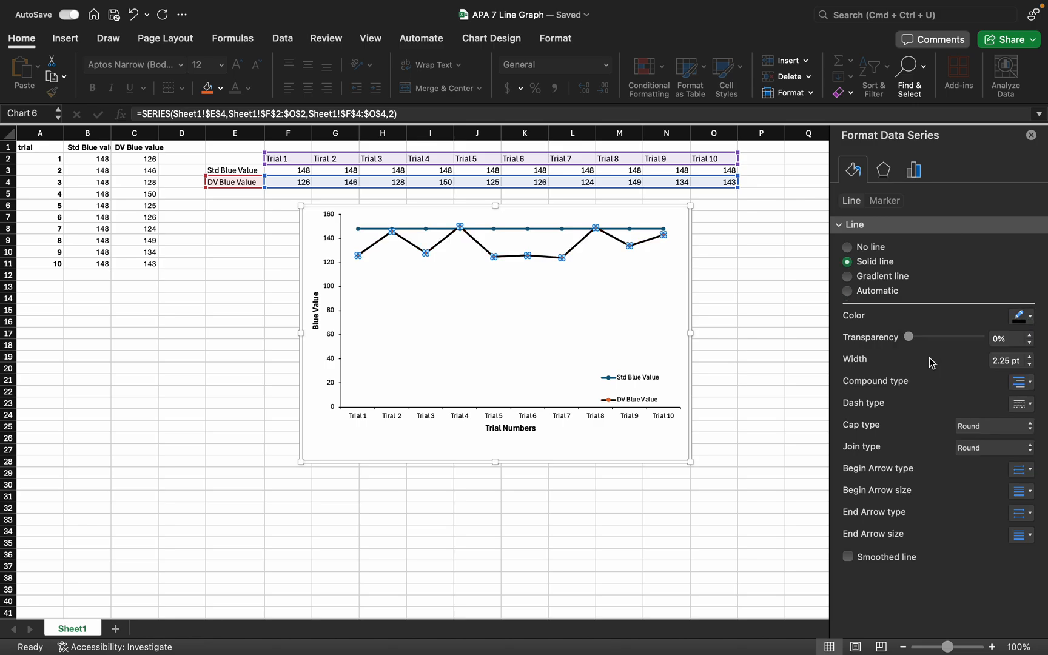
Set both the marker fill and the marker border of the DV Blue Value series to black
left_click(884, 203)
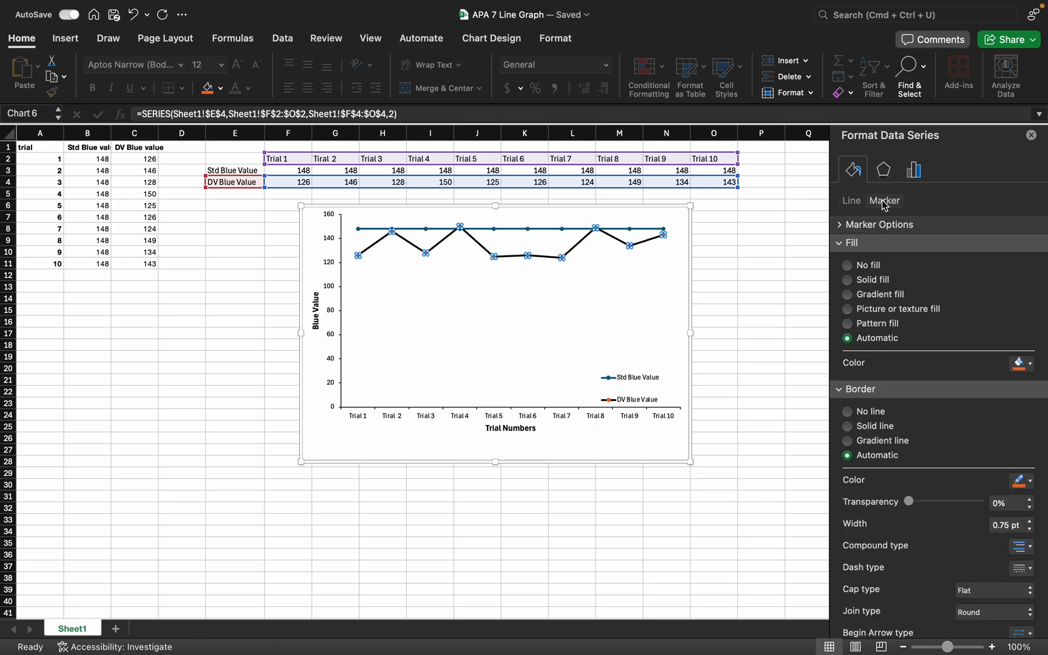
left_click(1030, 364)
left_click(929, 404)
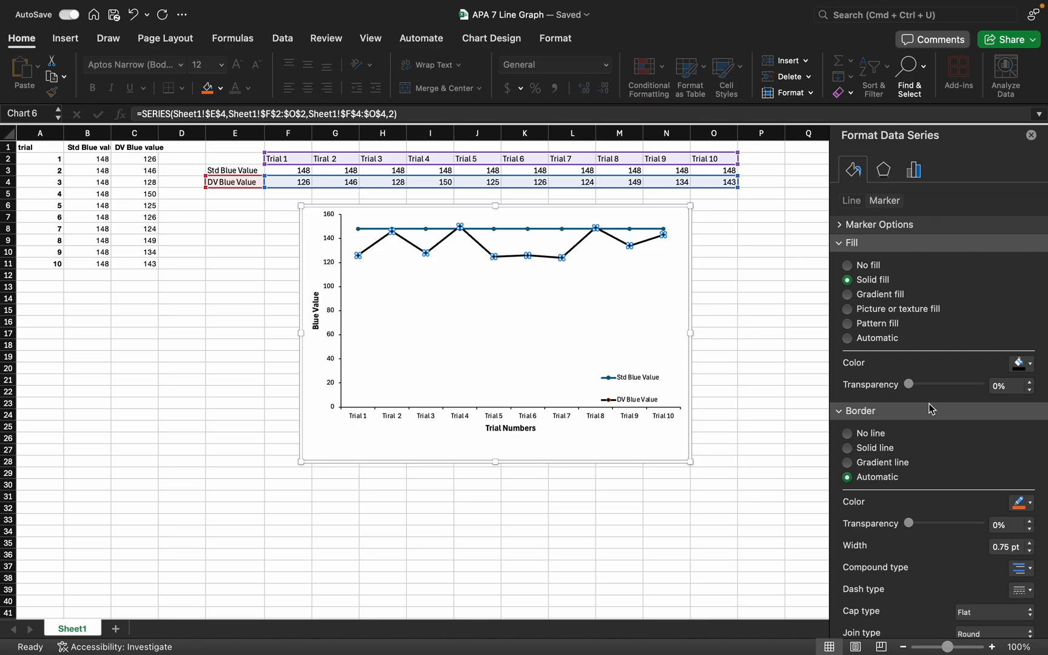
left_click(1032, 505)
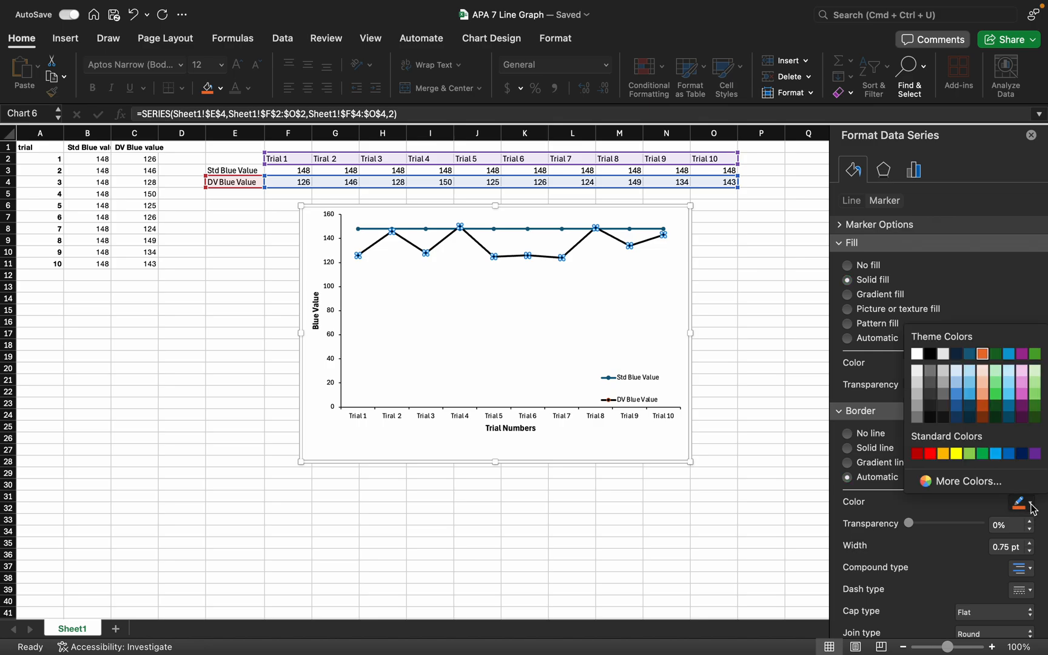
left_click(931, 353)
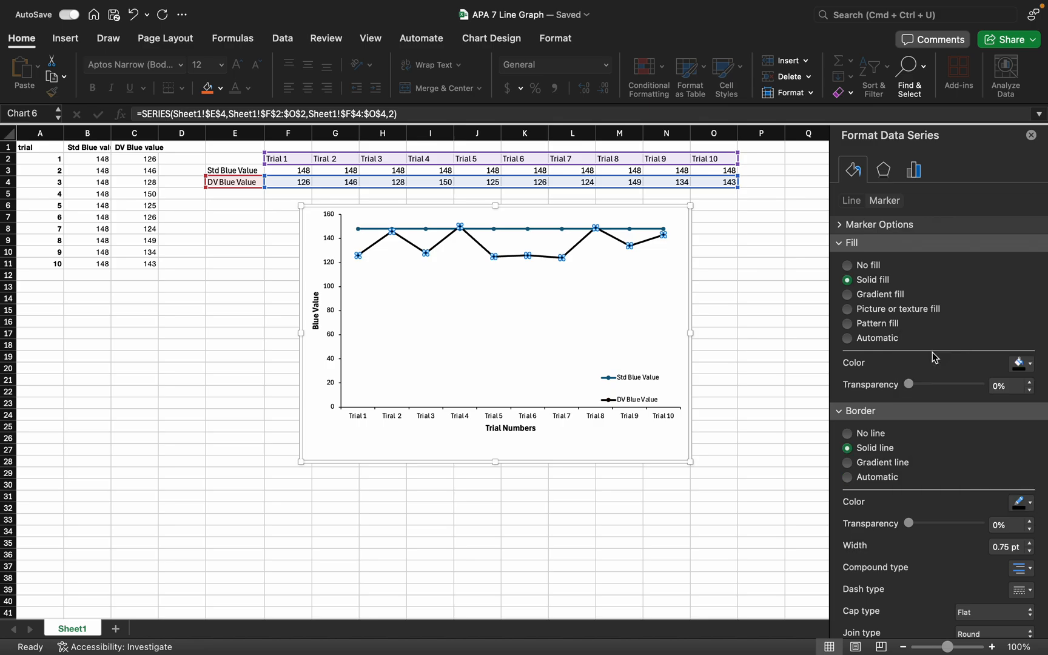
Give the DV Blue Value series built-in square markers of size 6
left_click(897, 225)
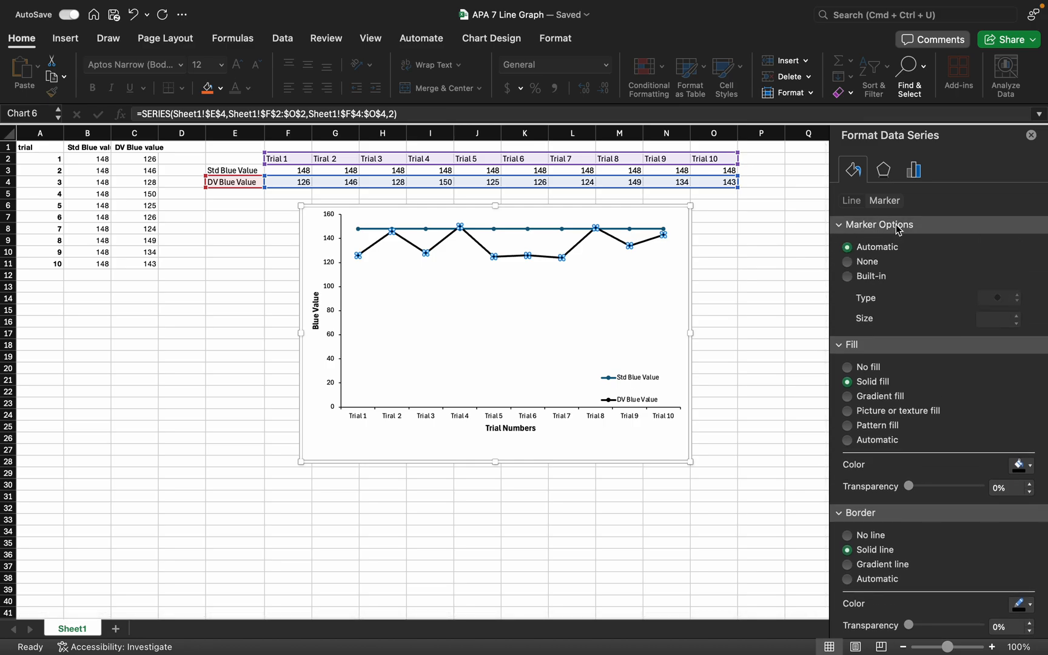
left_click(848, 280)
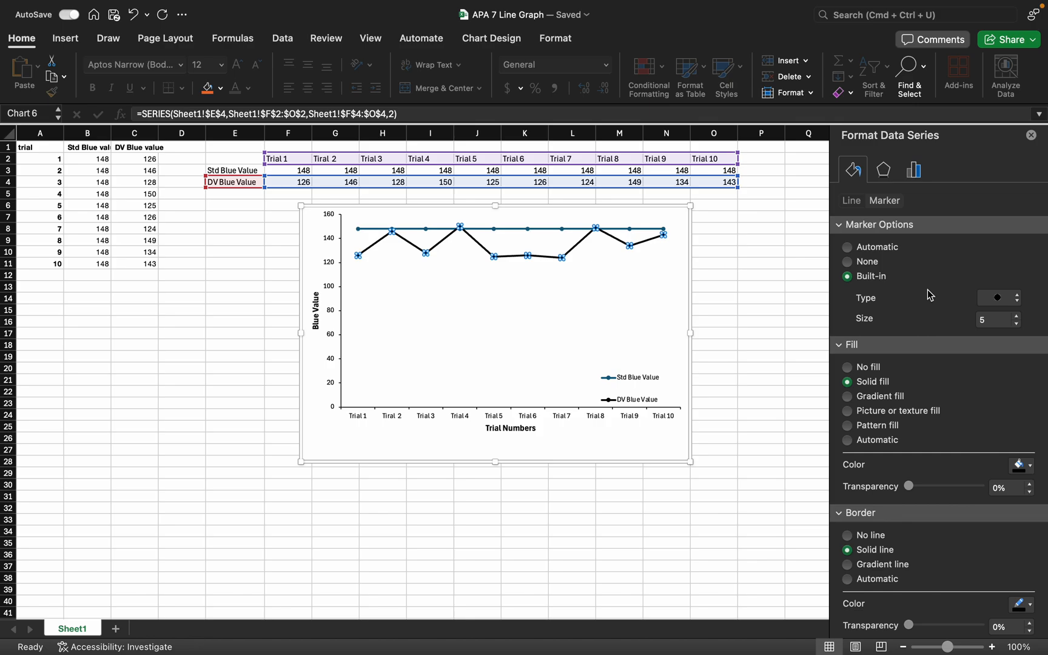
left_click(1018, 300)
left_click(1007, 197)
left_click(1016, 316)
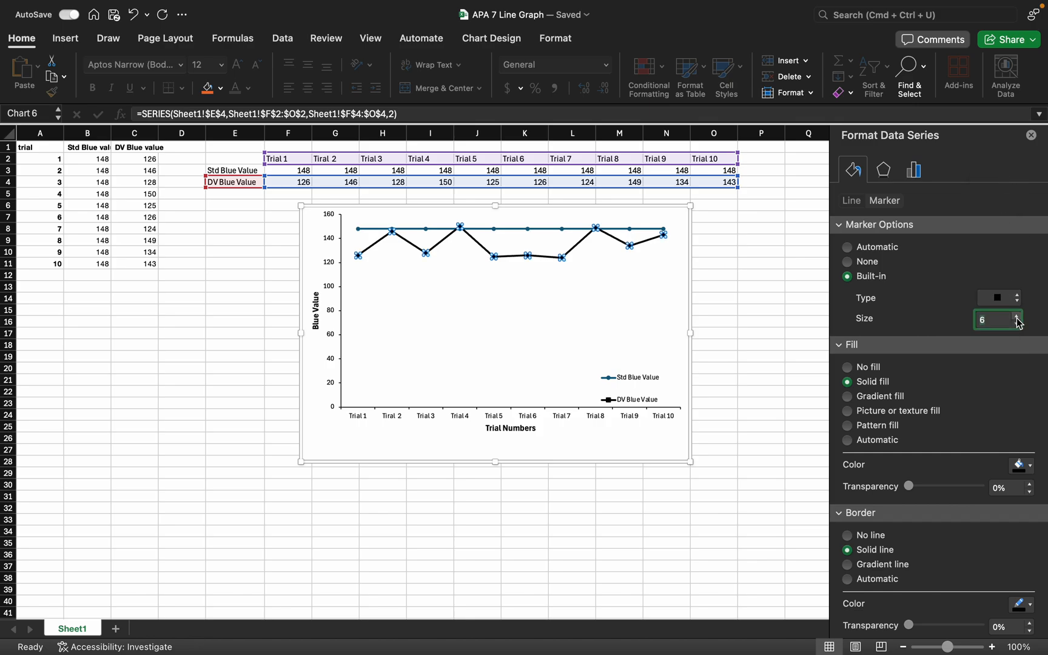
left_click(659, 289)
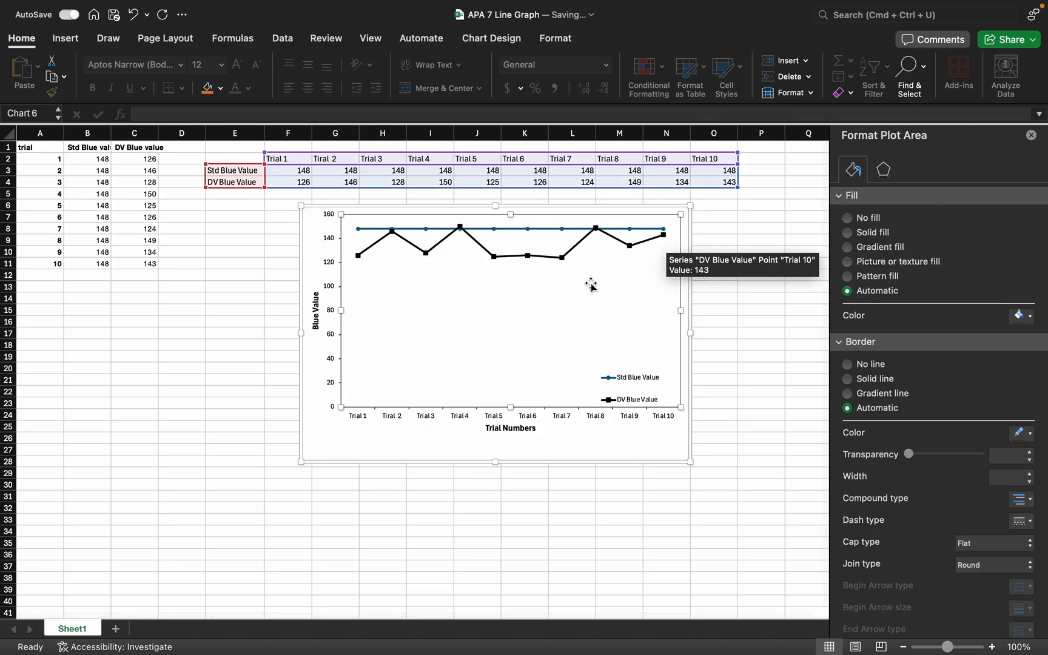
Change the line color of the Std Blue Value series to a light blue theme color
left_click(527, 229)
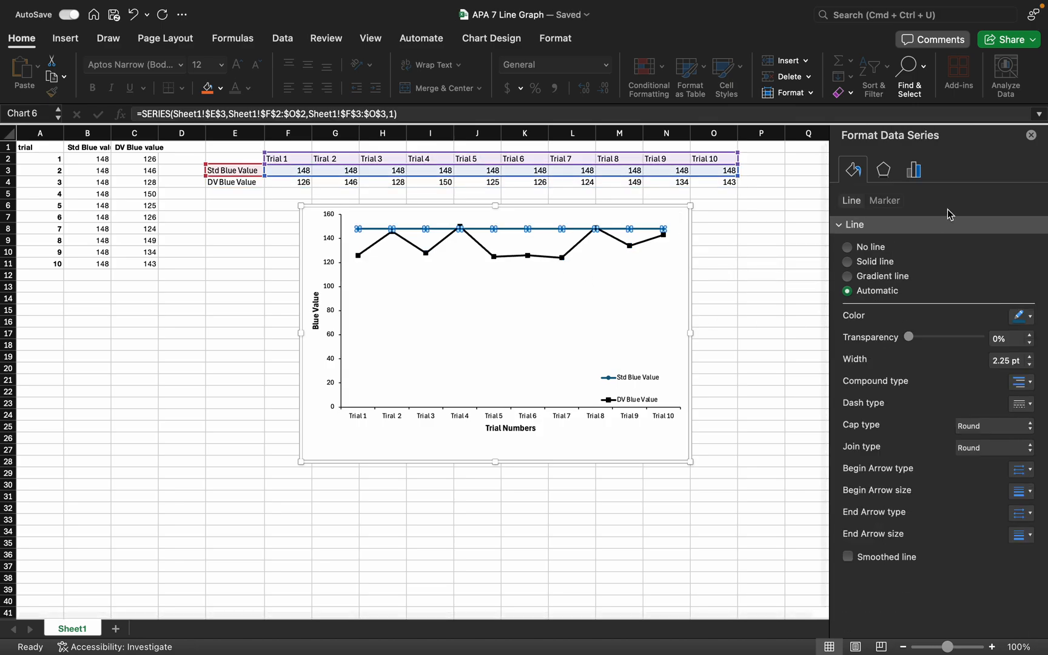
left_click(1030, 316)
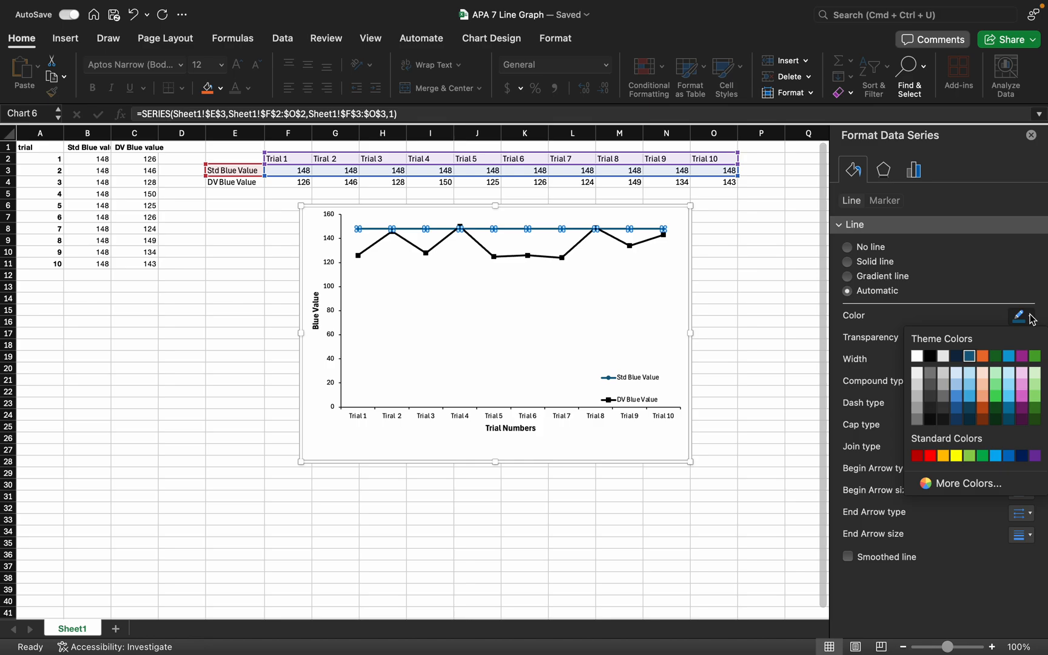
left_click(970, 388)
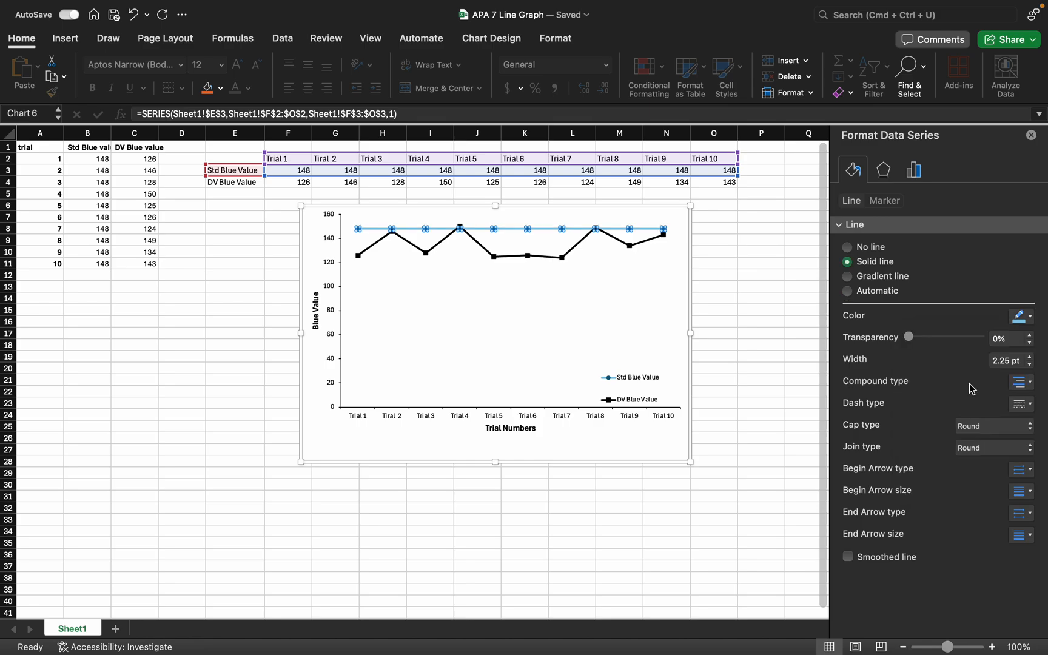
Set the marker fill and marker border of the Std Blue Value series to the line's light blue
left_click(888, 204)
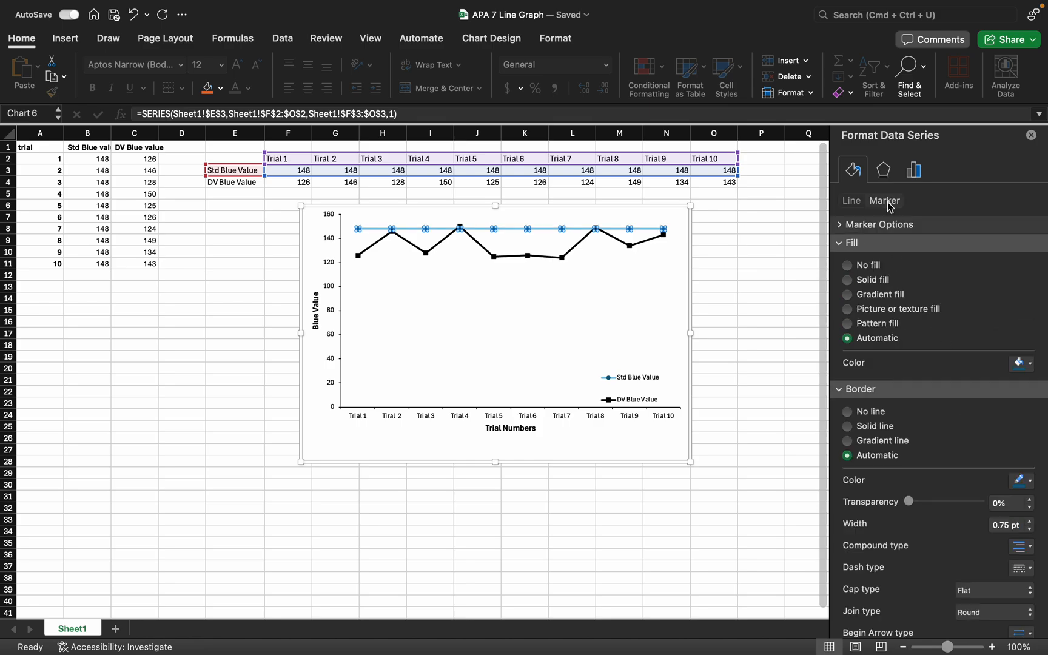
left_click(1031, 368)
left_click(968, 432)
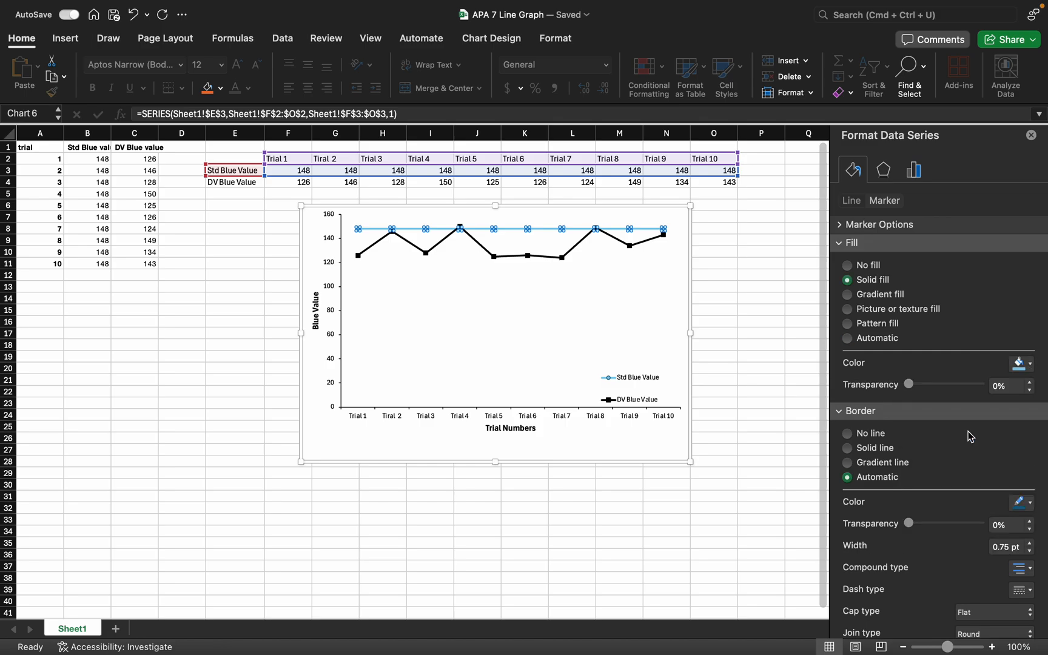
left_click(1029, 502)
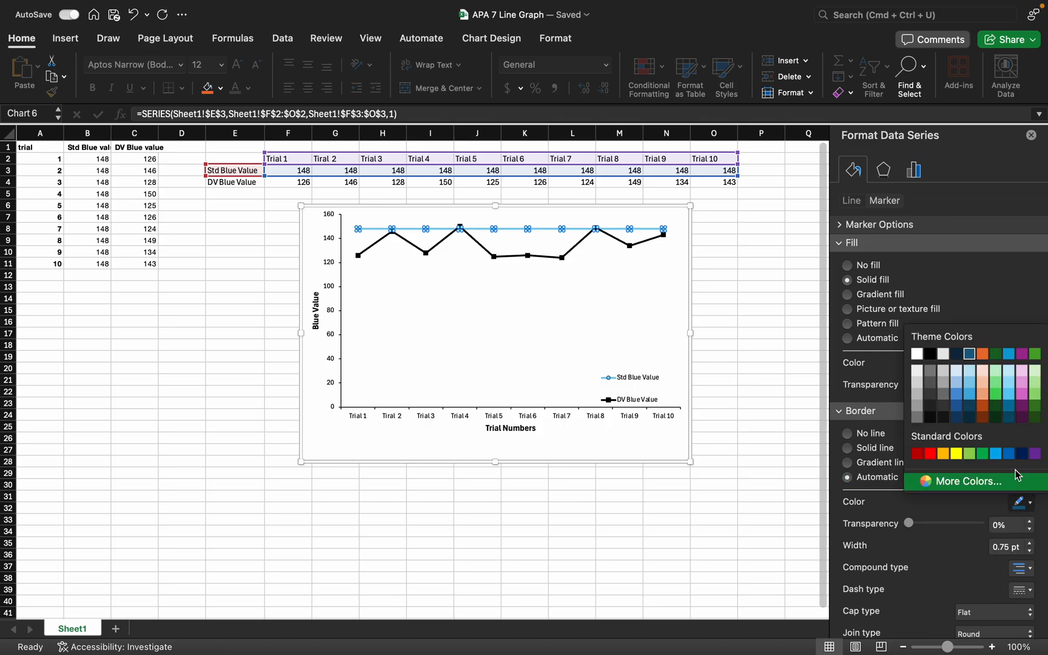
left_click(970, 382)
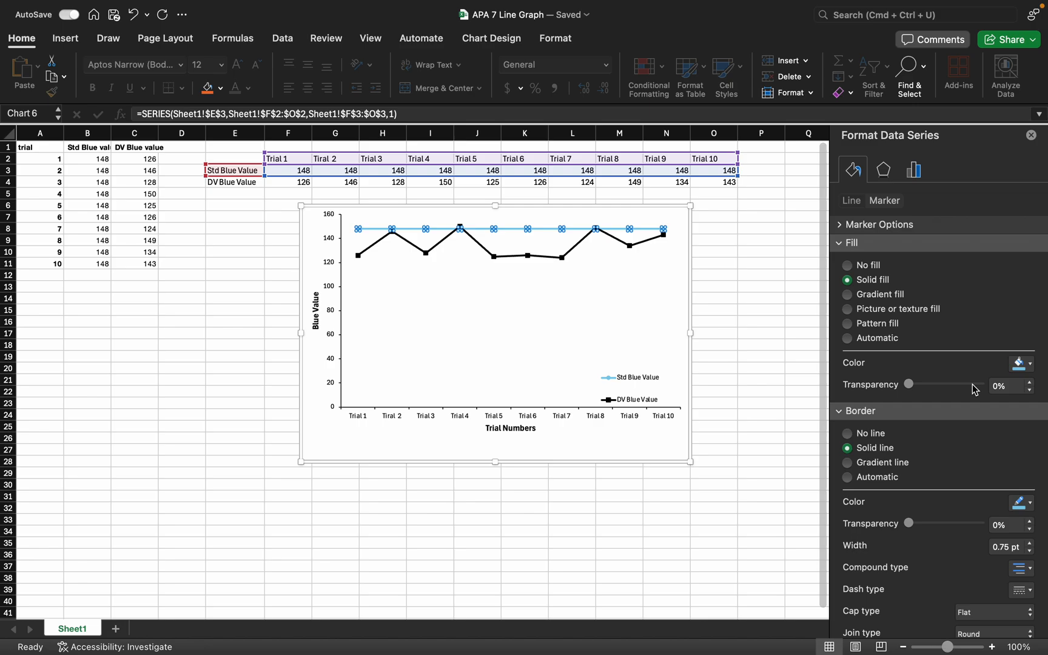
Give the Std Blue Value series built-in square markers of size 6
left_click(908, 225)
left_click(848, 277)
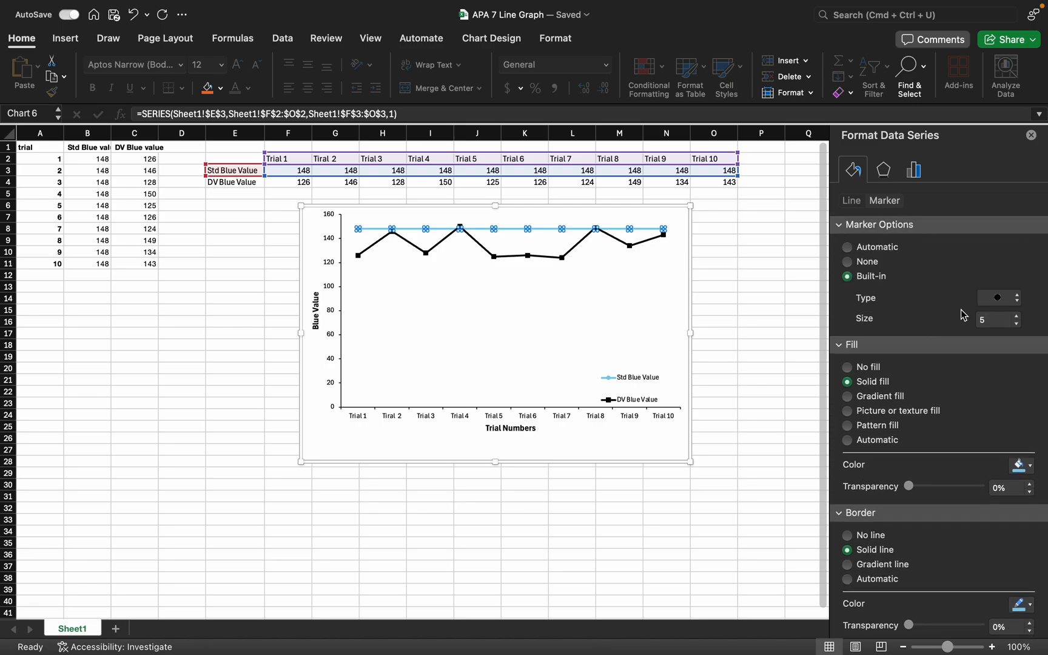
left_click(1019, 301)
left_click(998, 193)
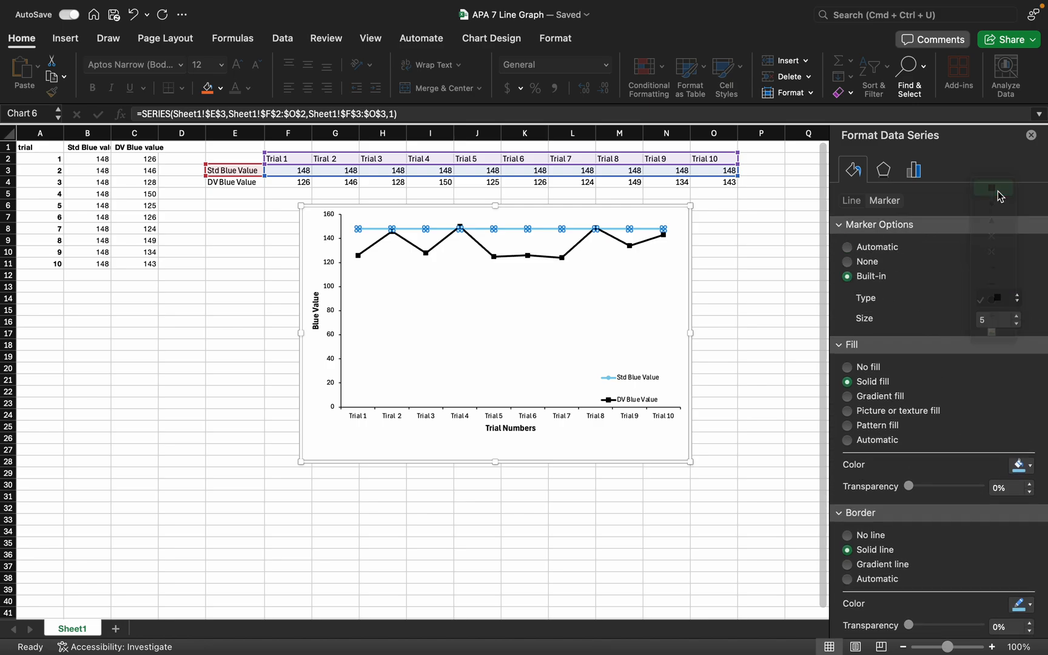
left_click(1017, 315)
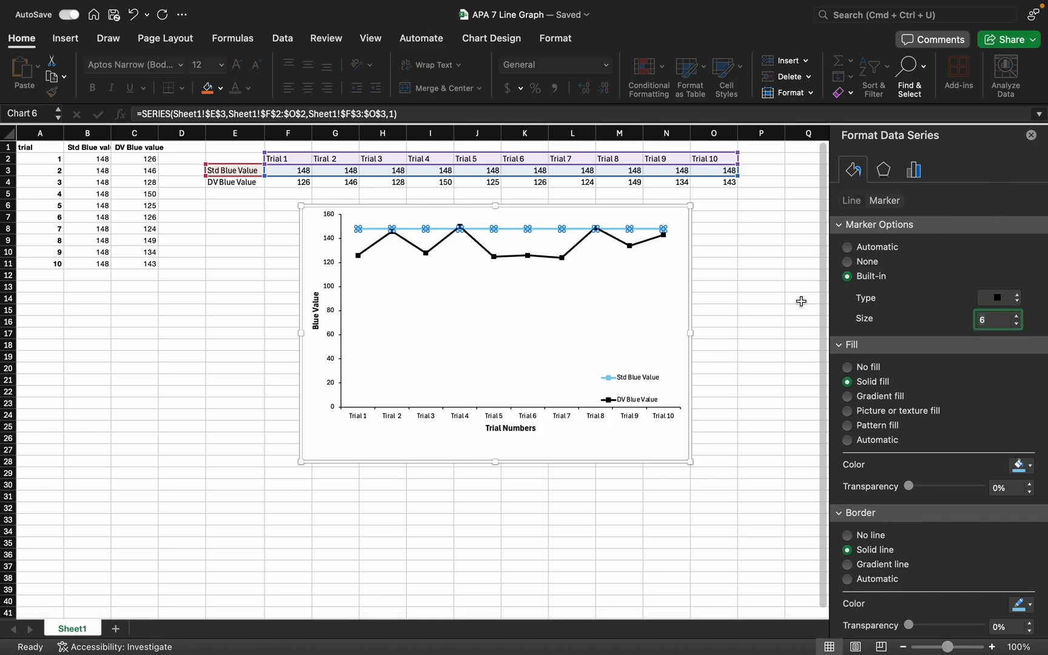
left_click(670, 305)
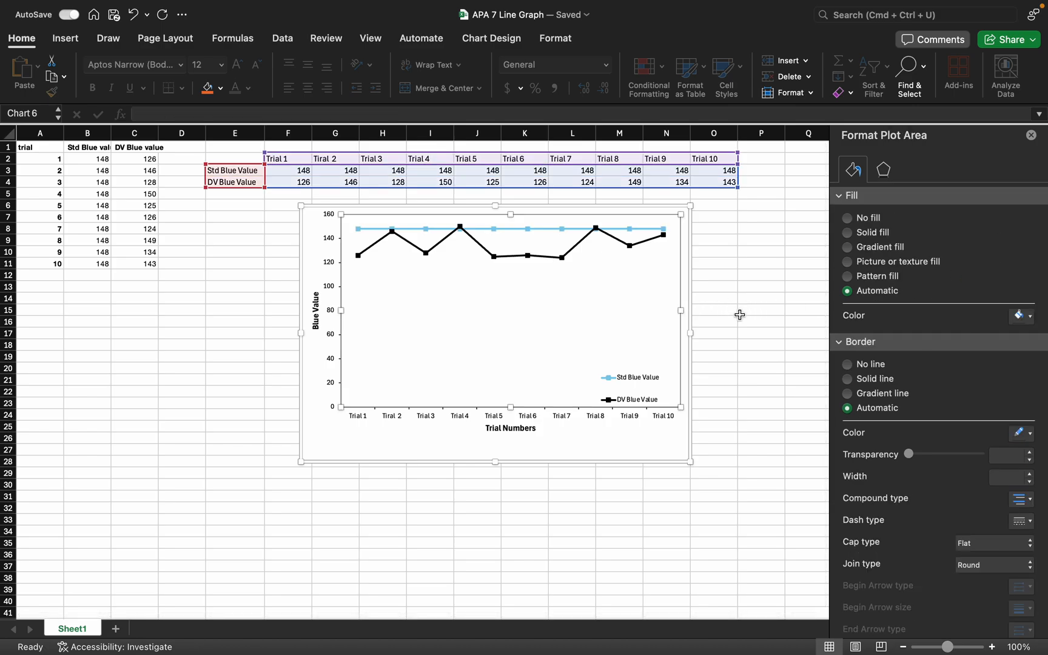